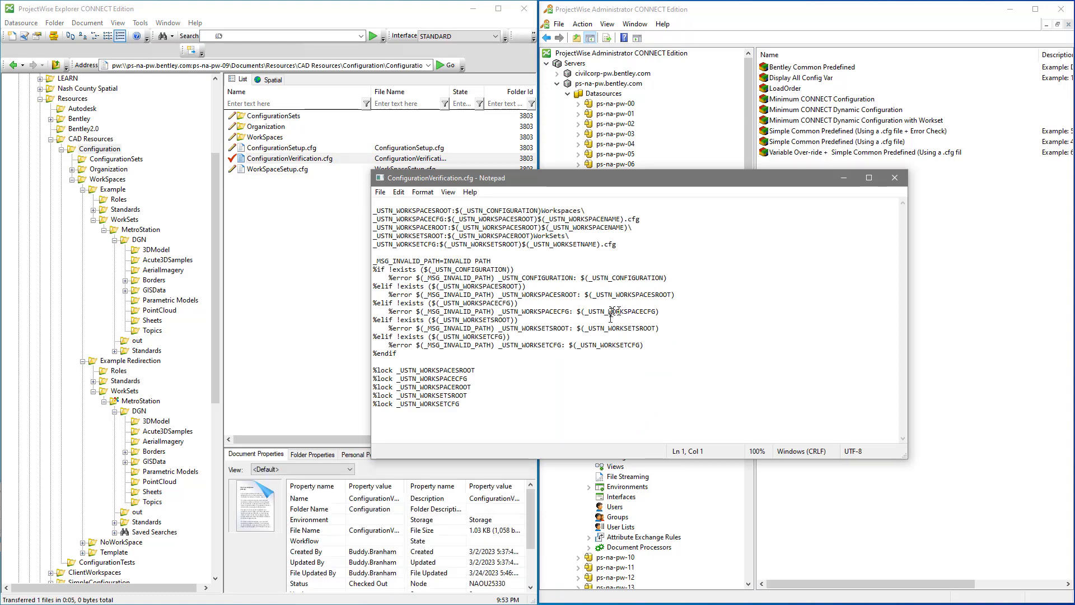
Close ConfigurationVerification.cfg in Notepad and free the checked-out document without checking it in
click(894, 177)
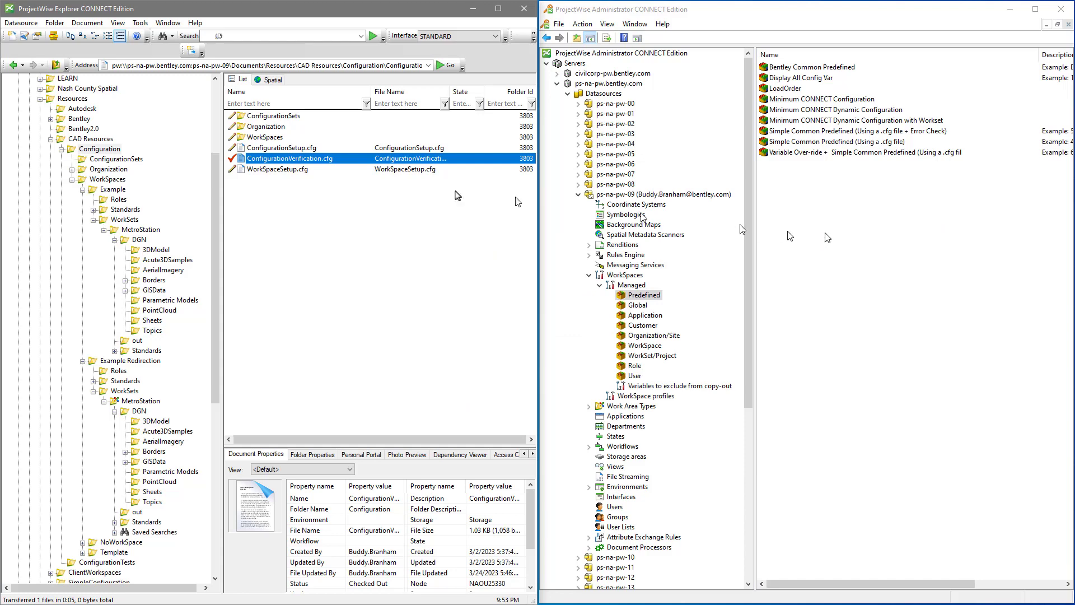
click(399, 162)
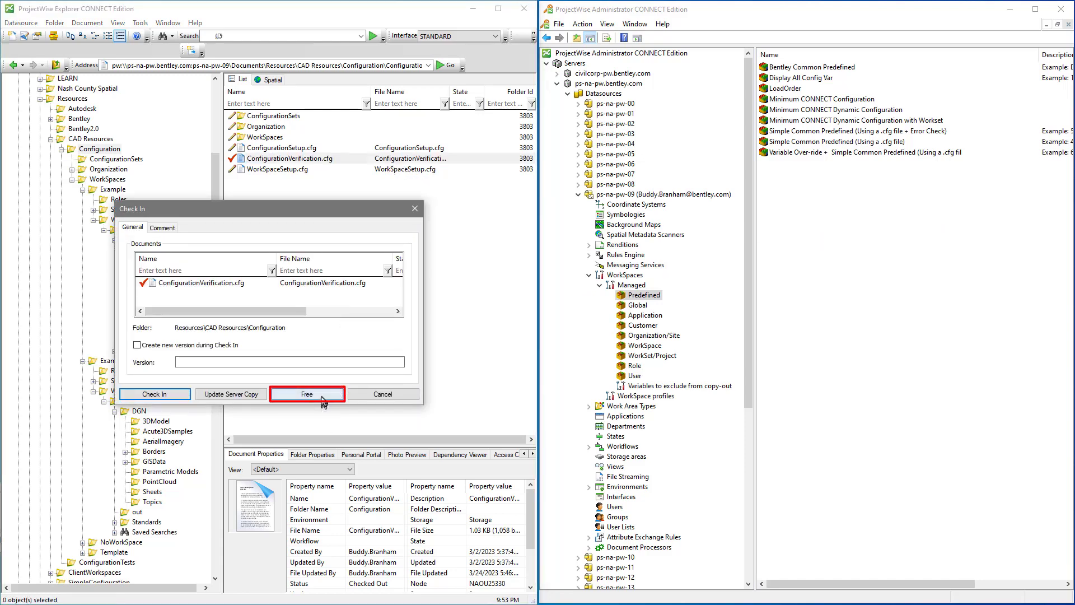
click(322, 399)
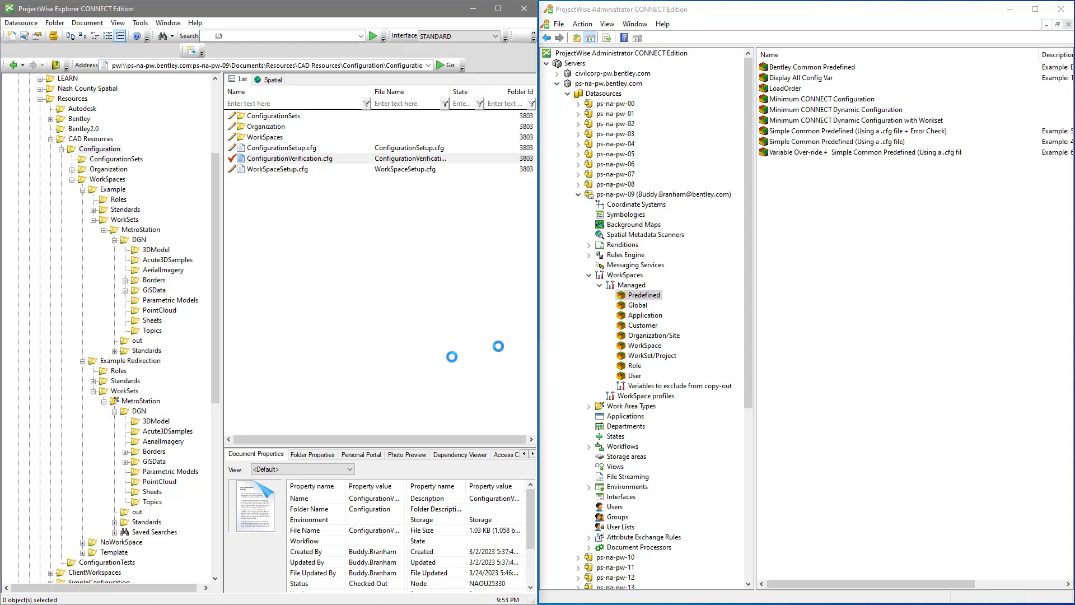
In ProjectWise Administrator, create a Predefined configuration block named "Configuration Validation" and apply it
right_click(835, 212)
mouse_move(891, 217)
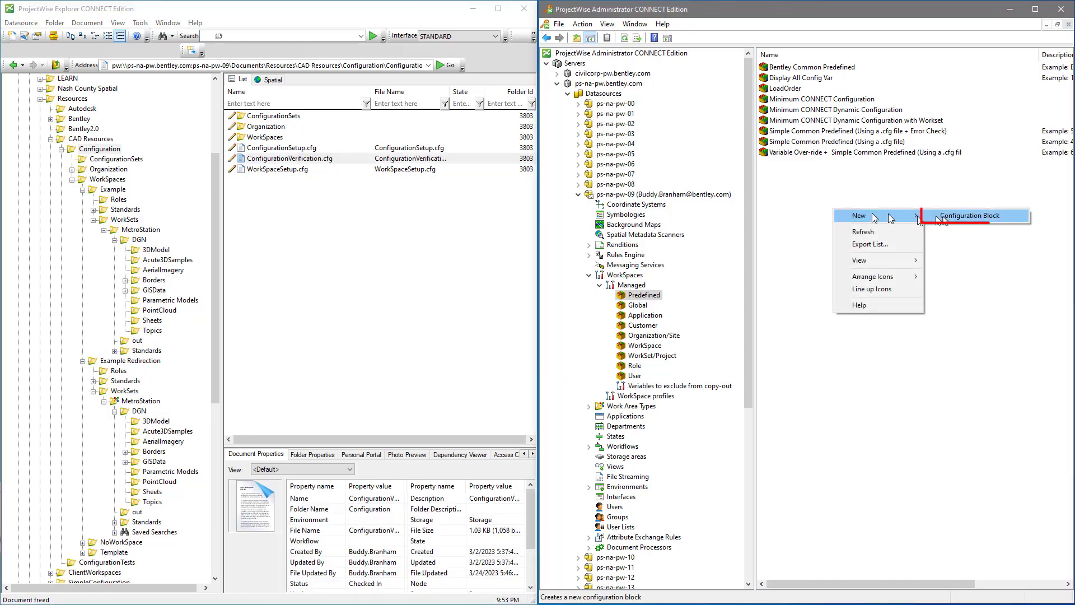
click(953, 216)
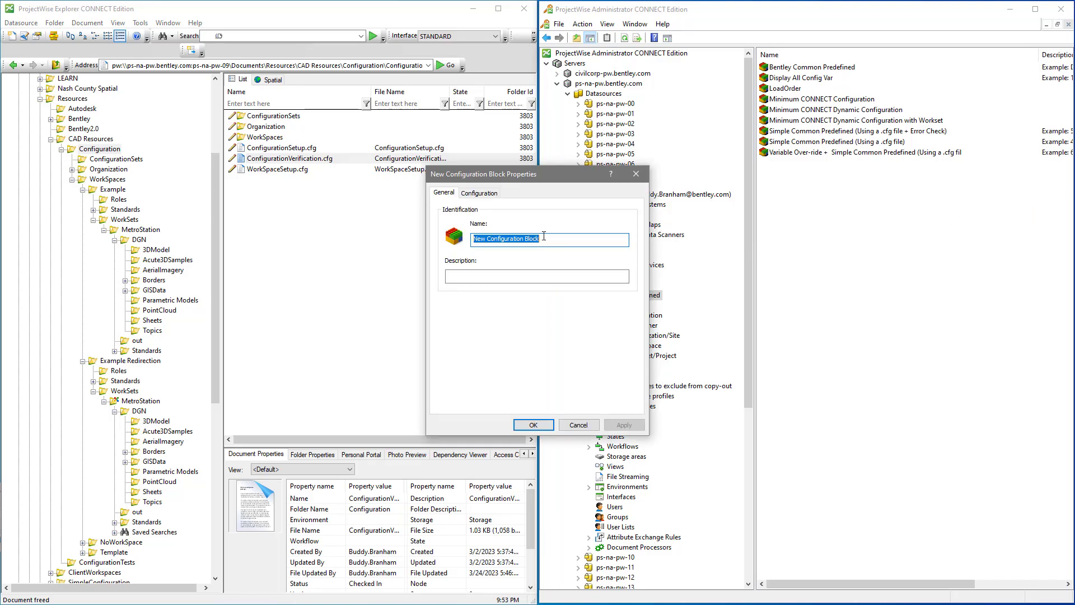
text(Con)
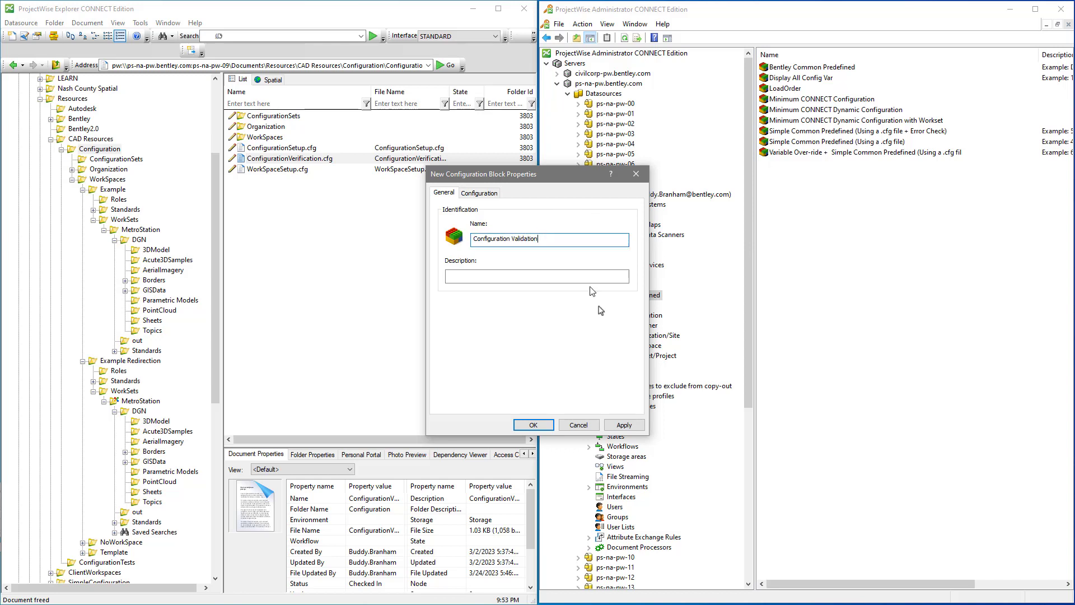
click(624, 425)
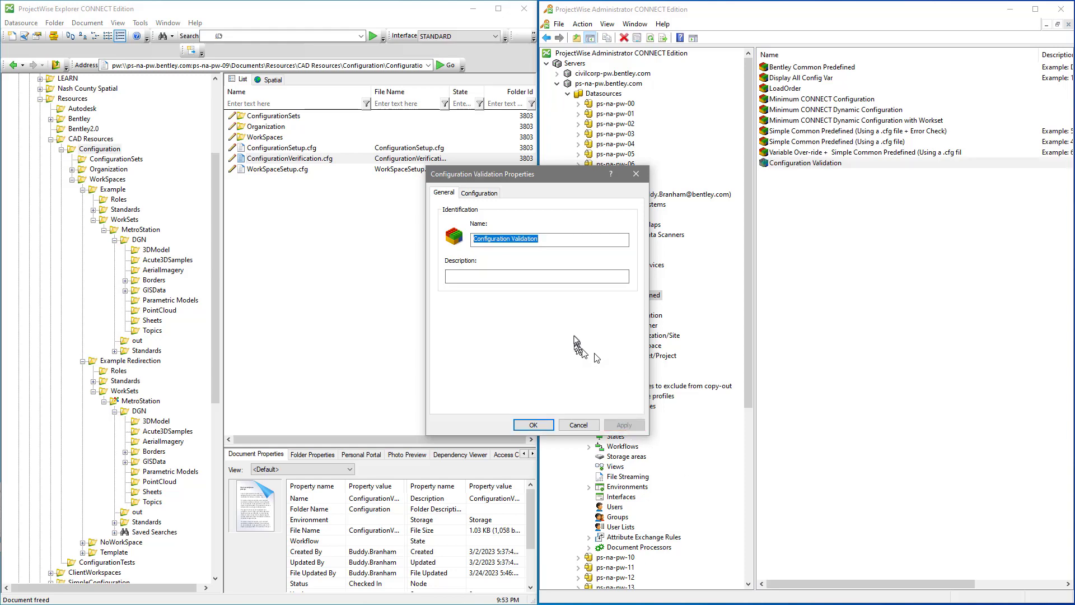
Add an %include directive to the Configuration Validation block and give it a value of type ProjectWise Document
click(478, 192)
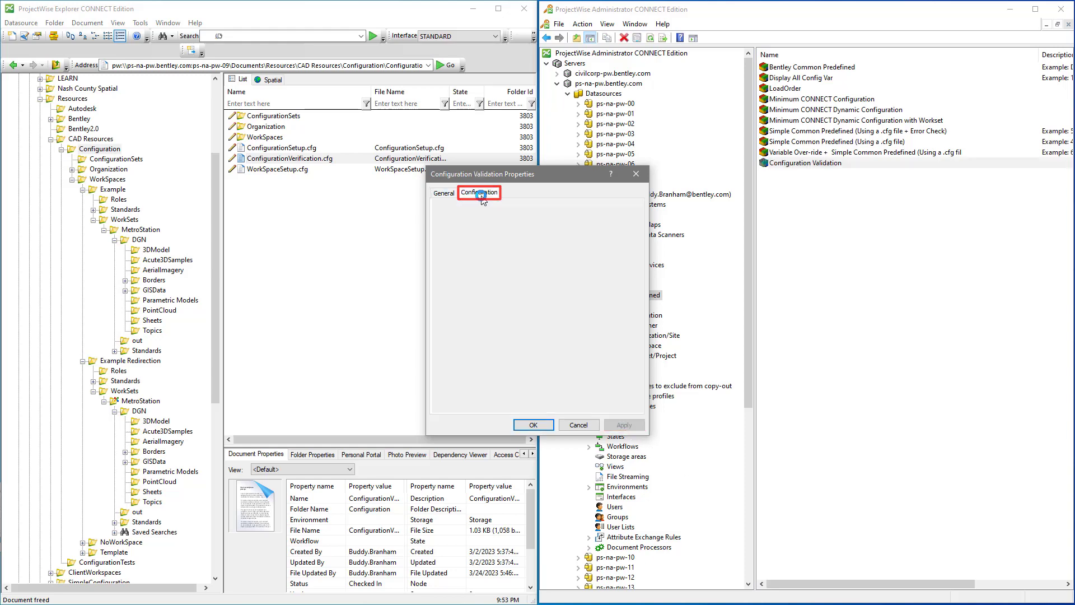
click(438, 204)
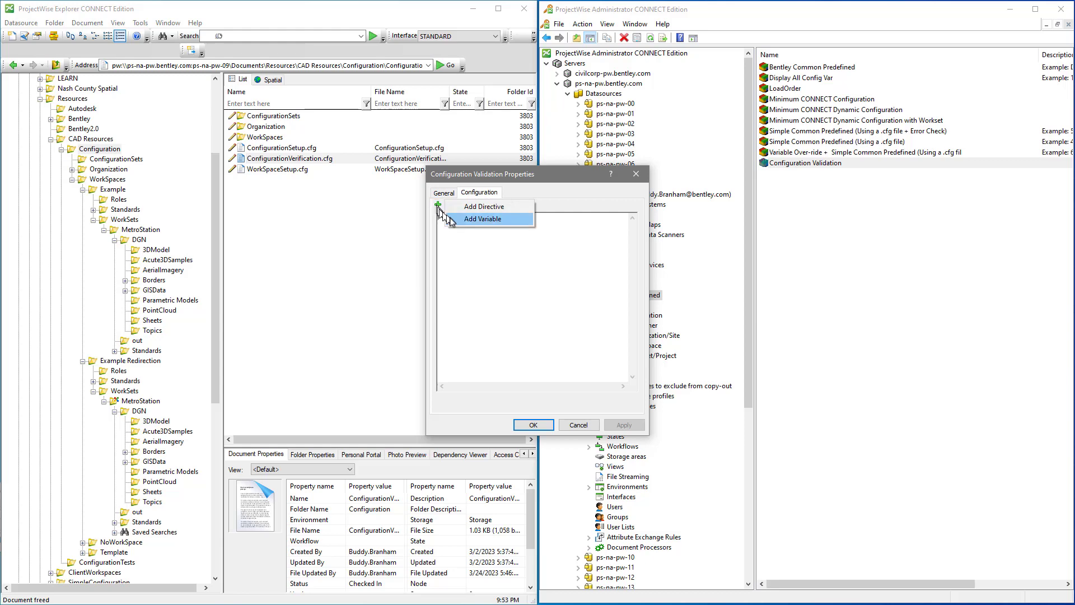
click(483, 208)
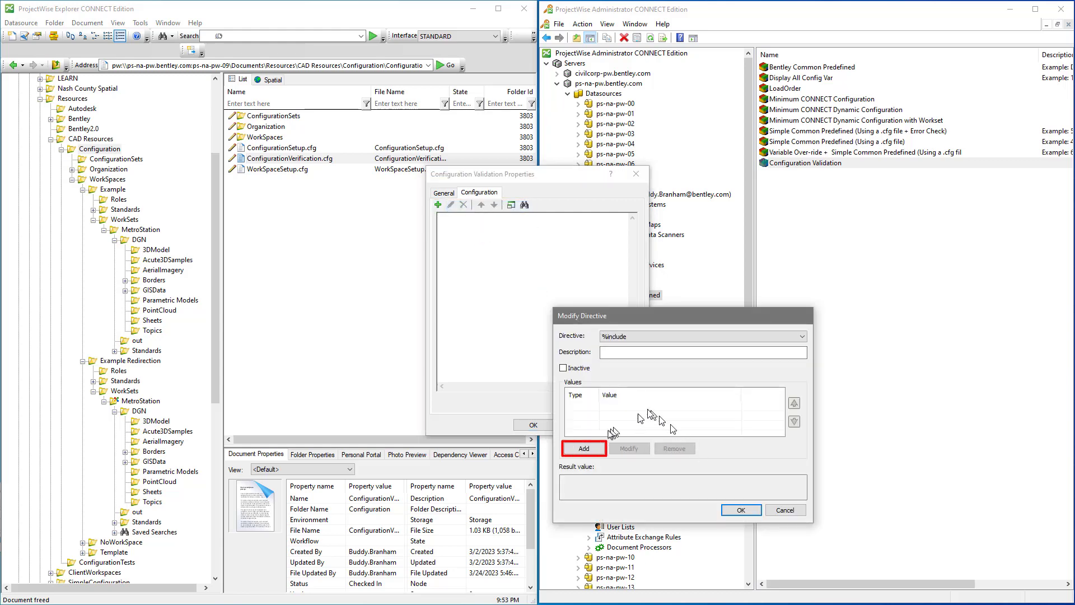
click(584, 448)
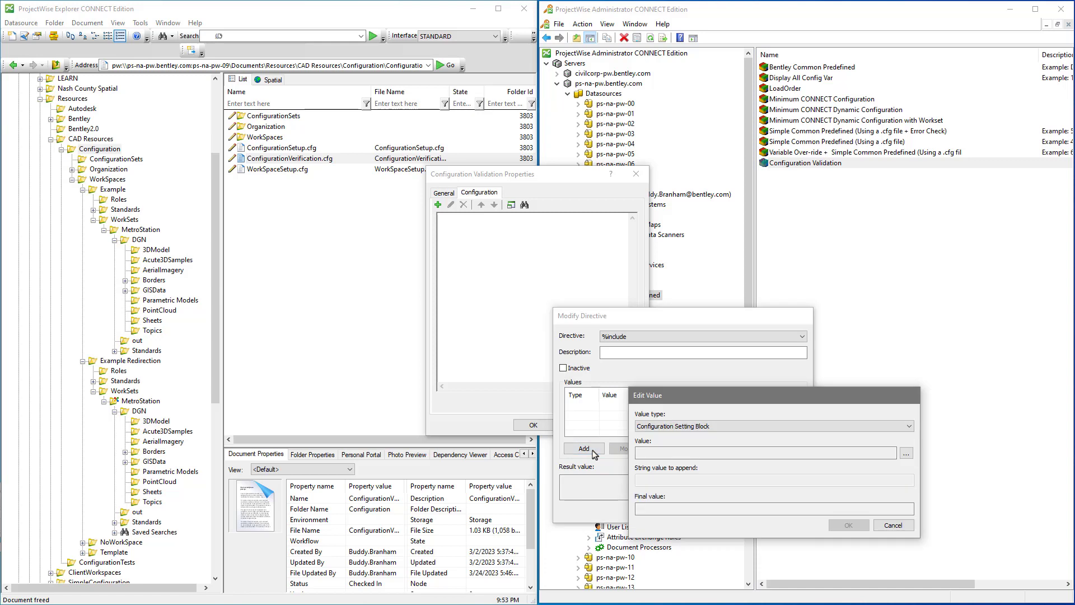
click(730, 427)
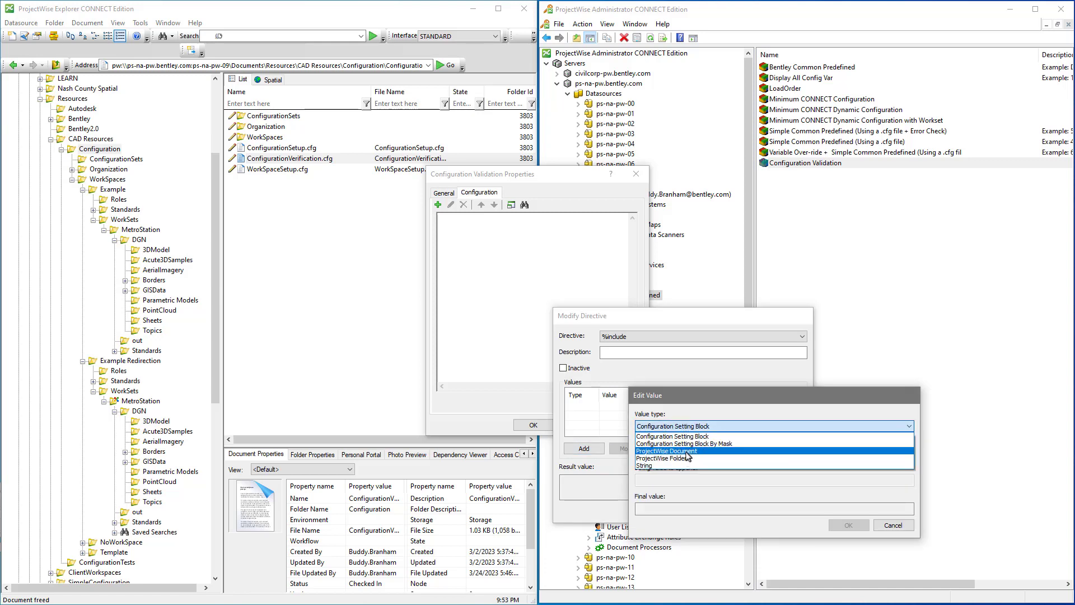
click(685, 451)
Point the directive to ConfigurationVerification.cfg in Resources\CAD Resources\Configuration and save the configuration block
click(905, 455)
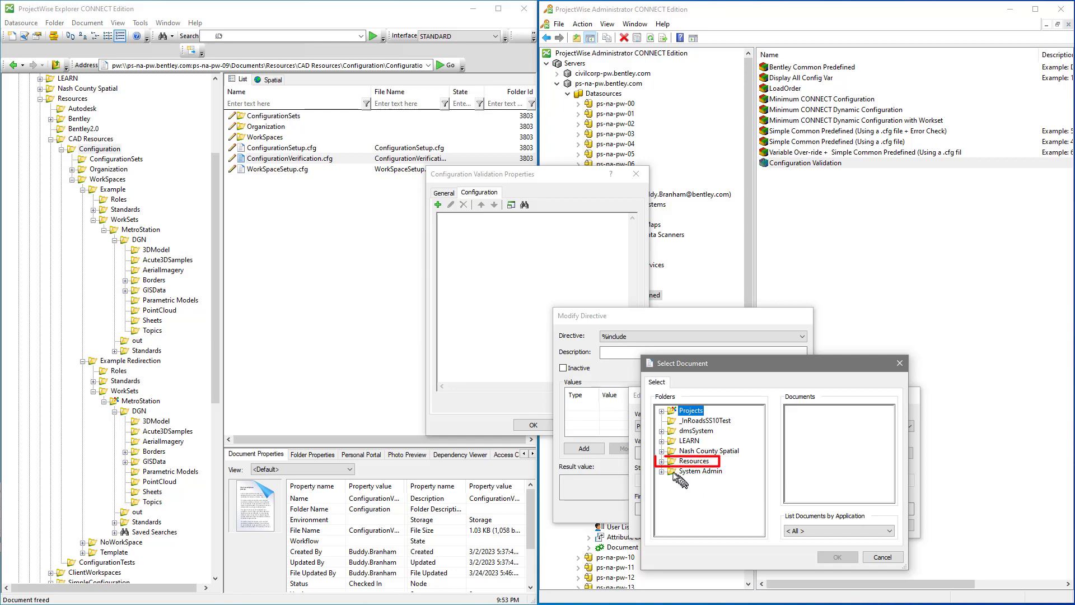
click(661, 462)
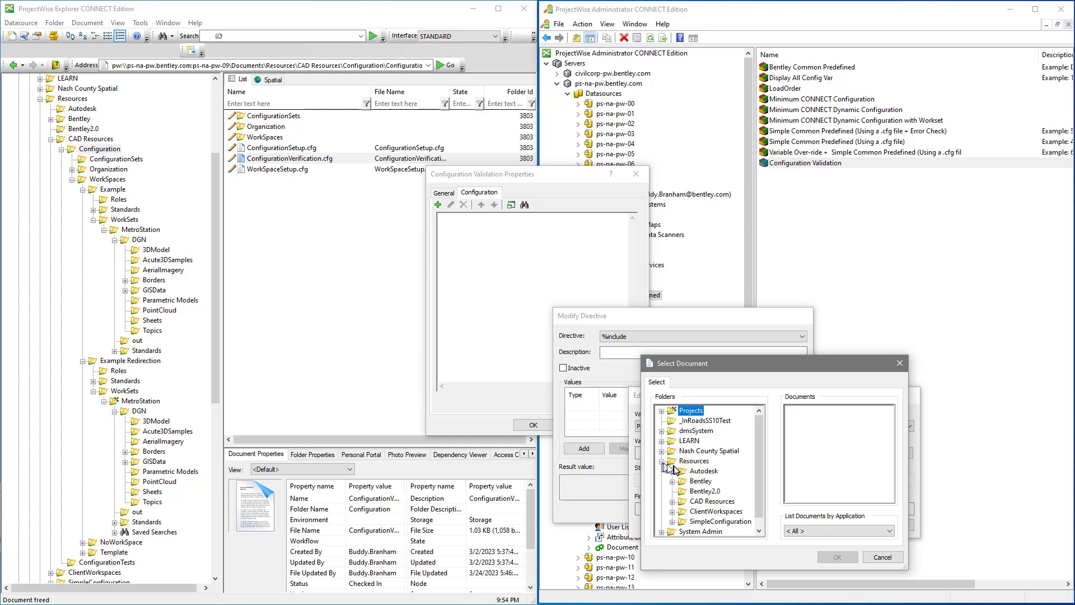
click(673, 501)
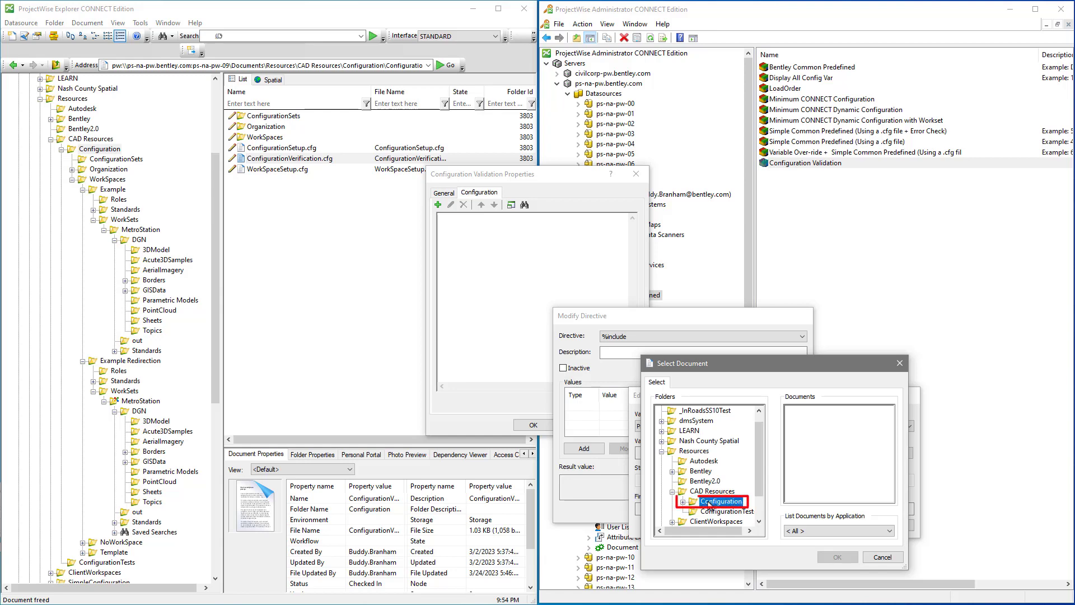
click(709, 502)
click(850, 421)
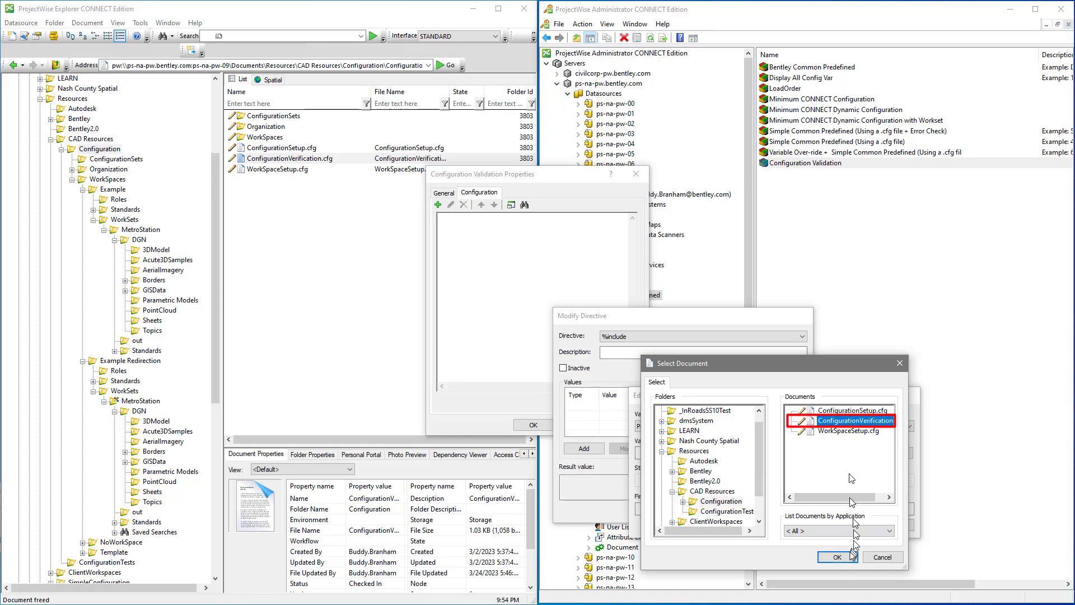
click(848, 557)
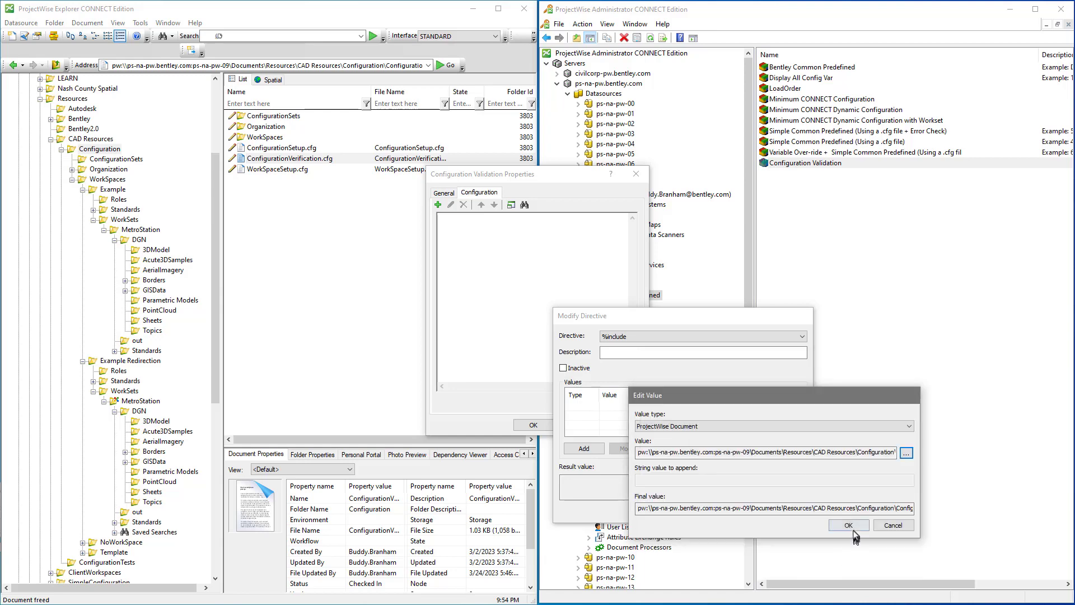
click(850, 526)
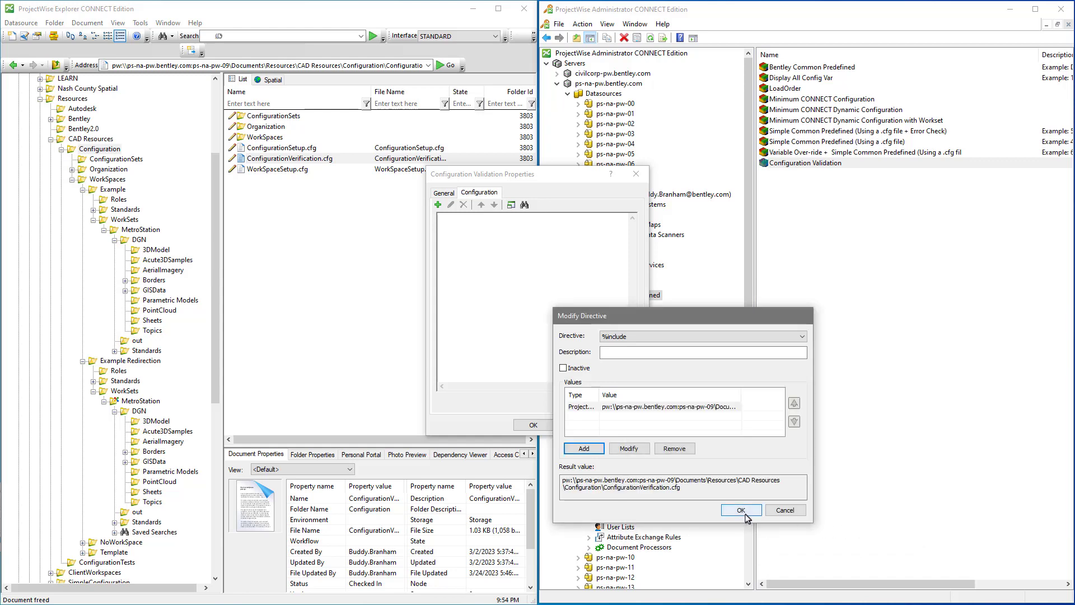
click(741, 510)
click(625, 425)
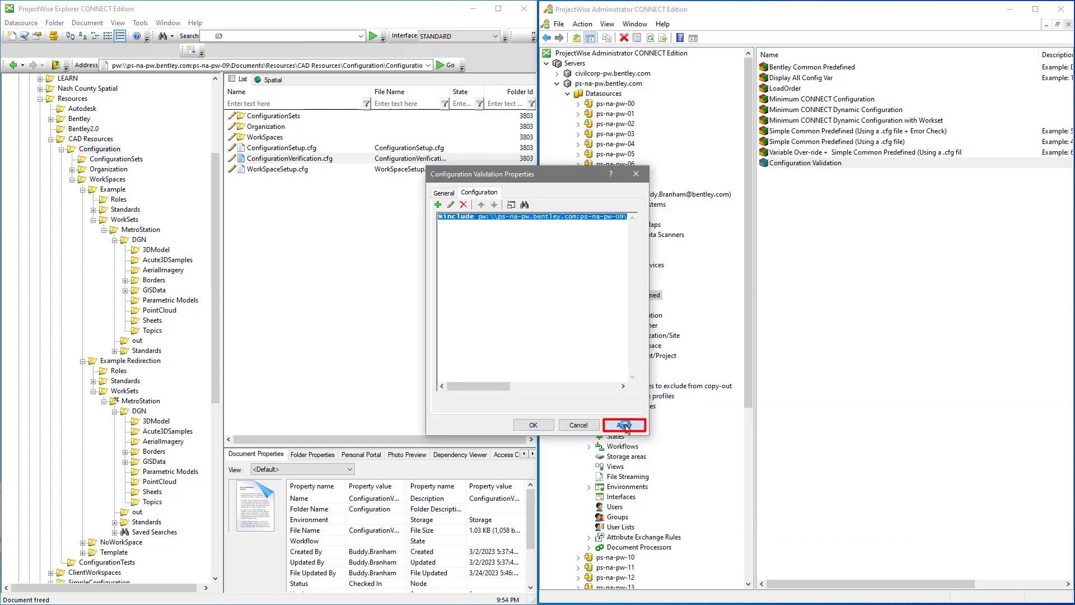
click(540, 425)
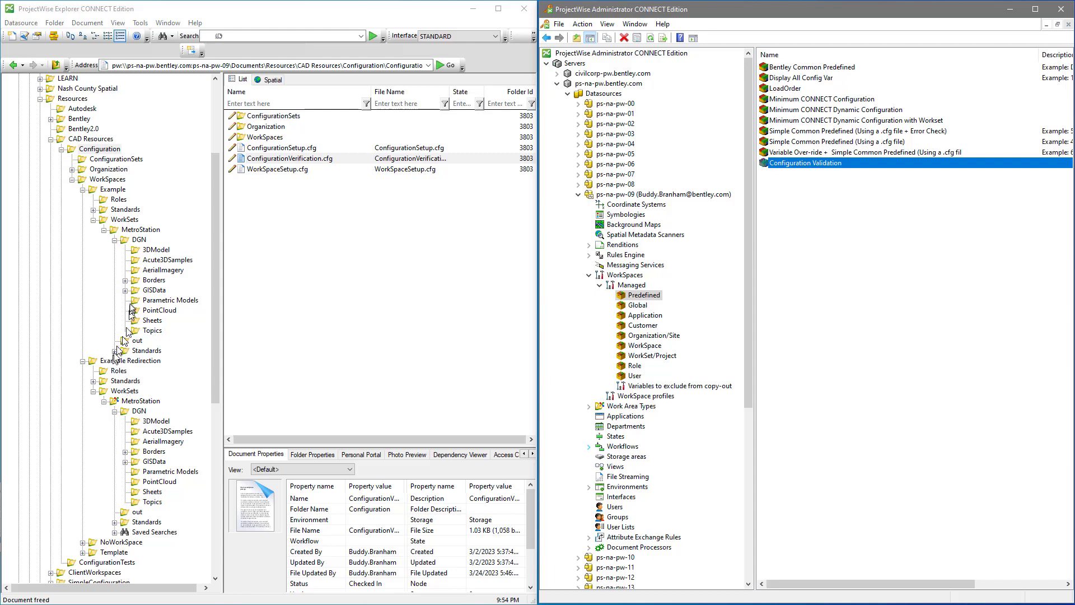
In ProjectWise Explorer, rename Example Redirection.cfg in the WorkSpaces folder as xExample Redirection.cfg
click(108, 180)
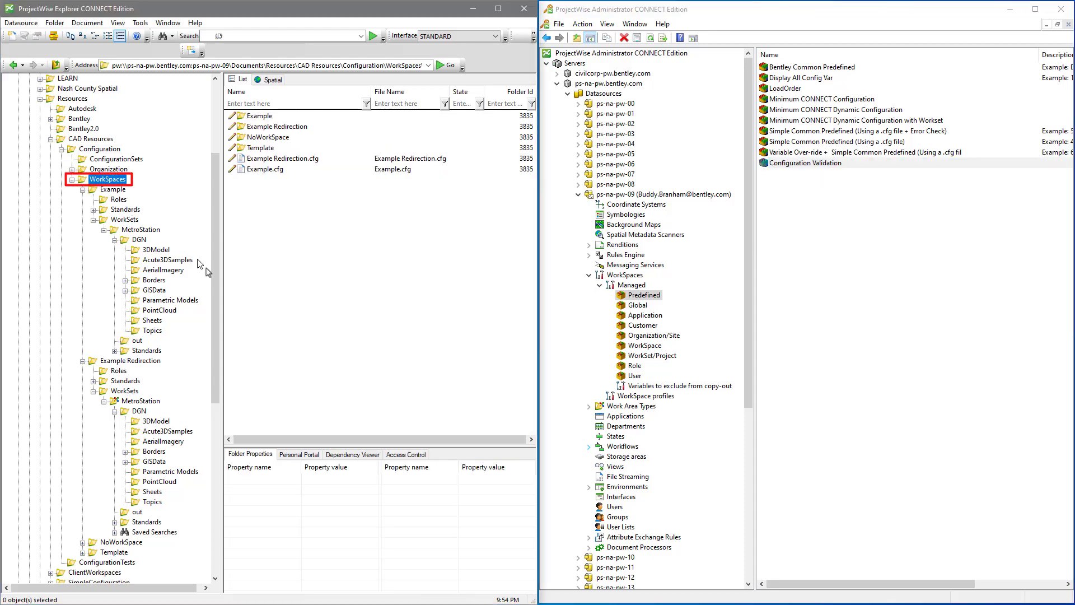
click(263, 159)
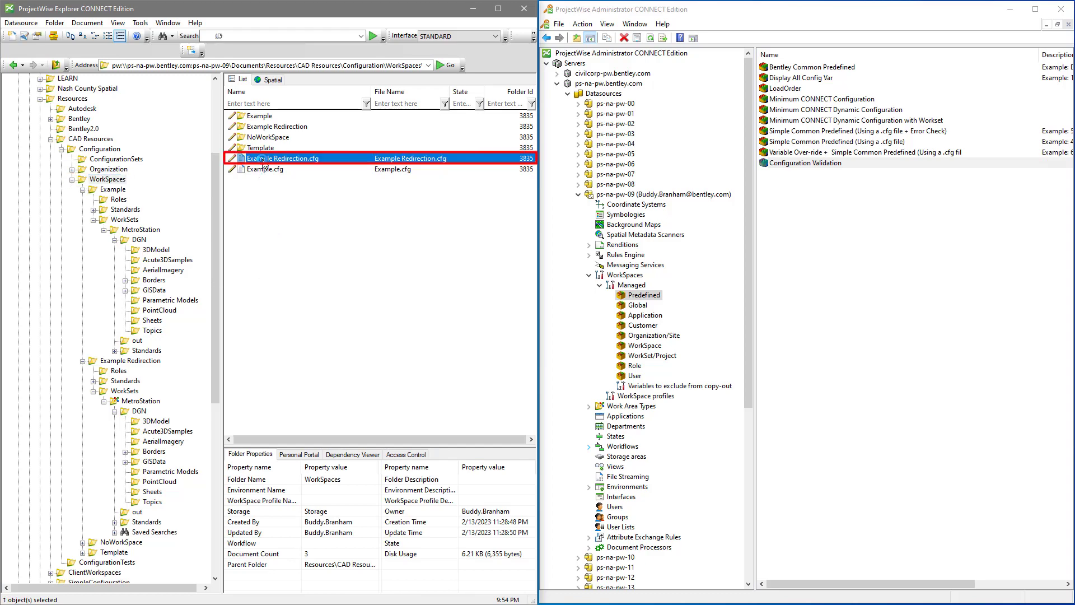
right_click(263, 162)
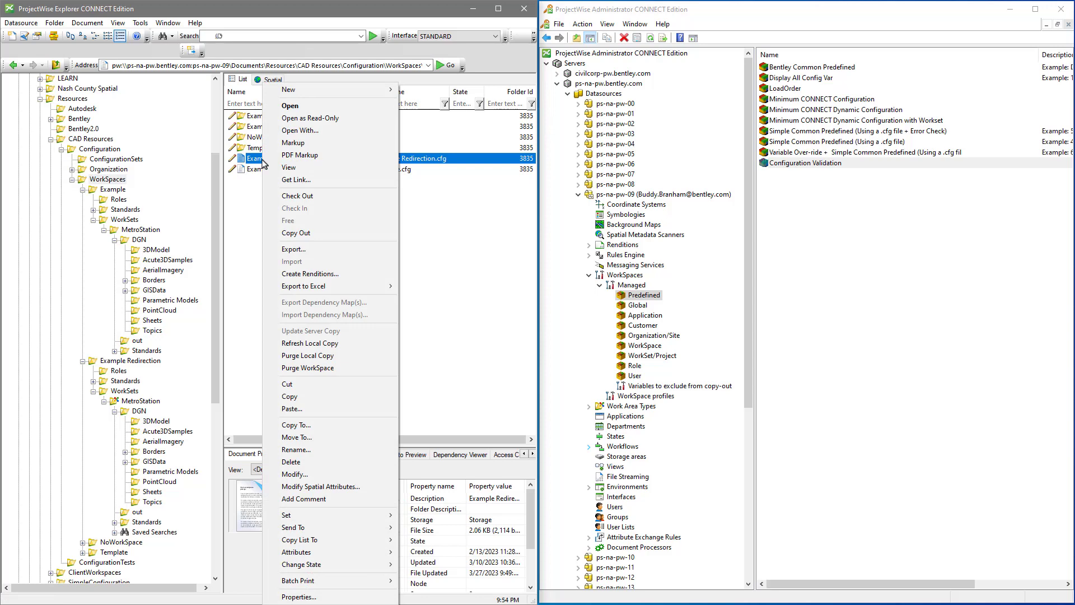
click(332, 451)
click(227, 293)
text(xExample Redirection.cfg)
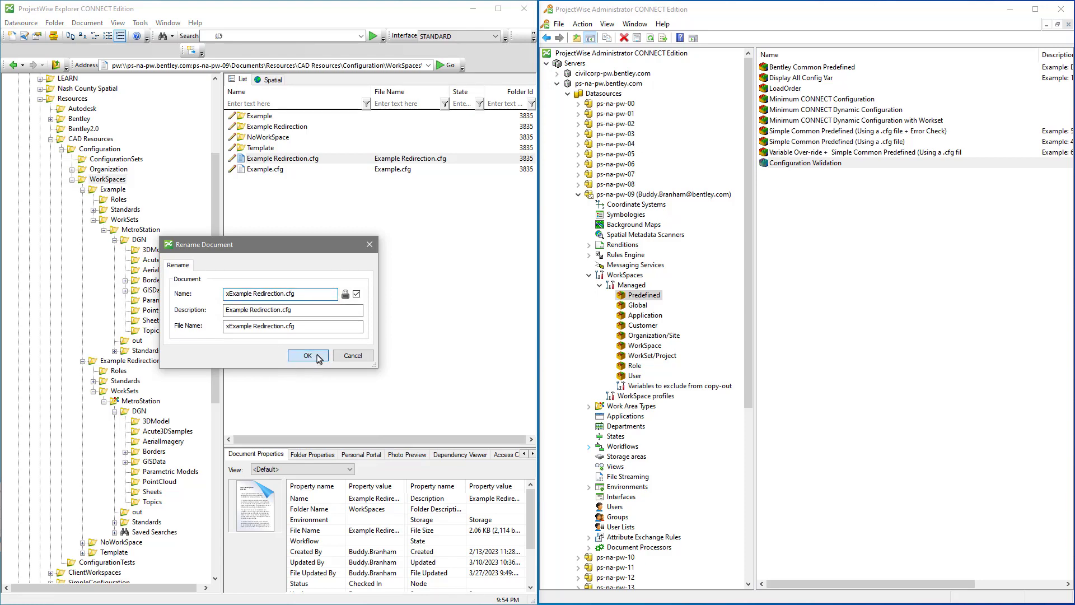
click(307, 355)
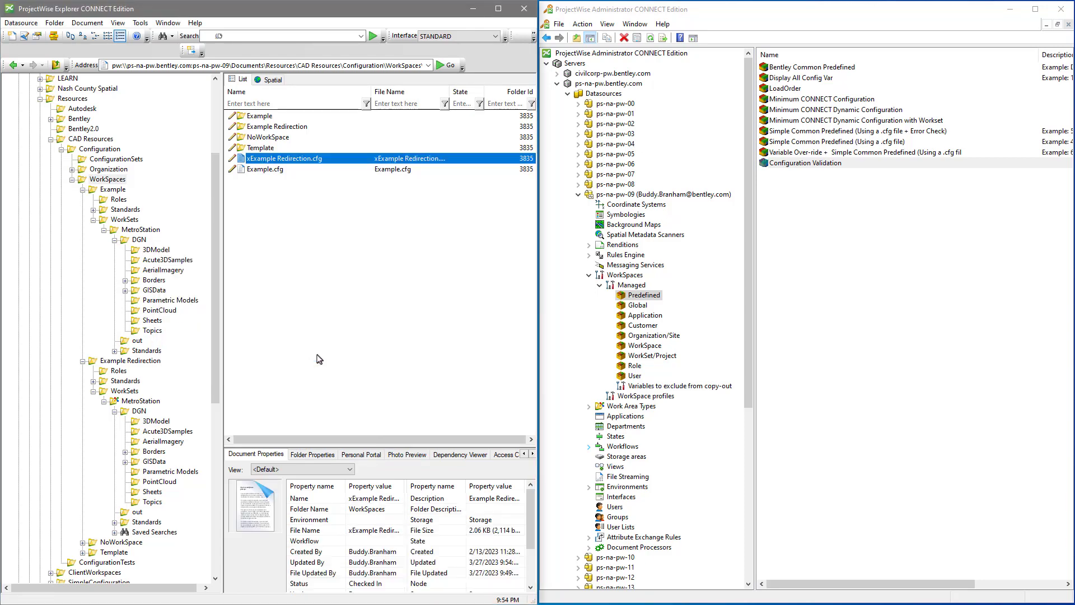
Try opening Alignment.dgn from the 3DModel folder of Example Redirection's MetroStation WorkSet, then cancel the opening
click(156, 421)
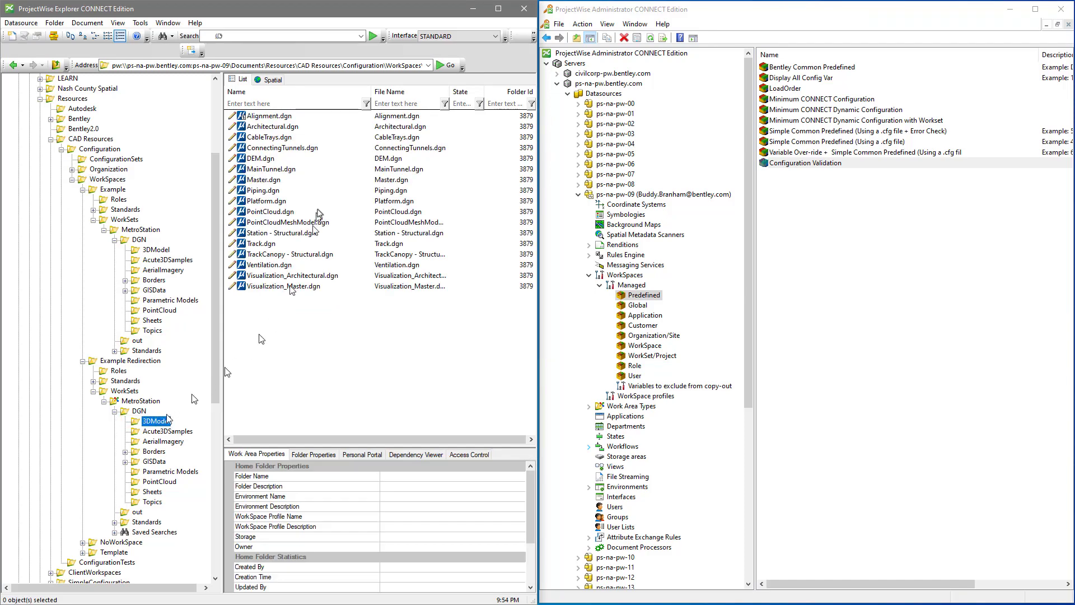
click(274, 117)
right_click(276, 116)
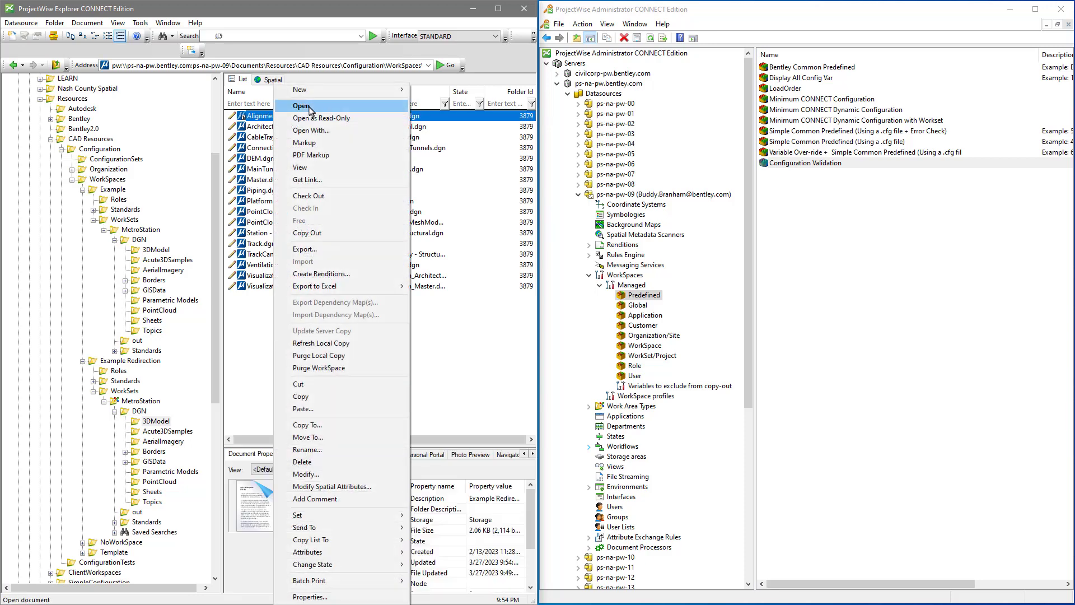
click(339, 279)
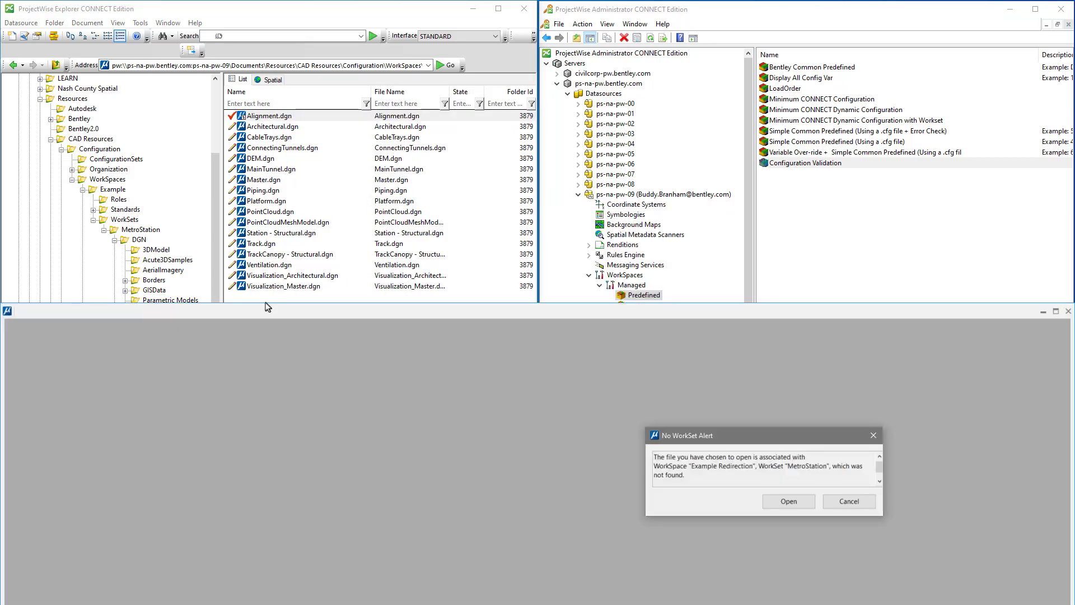
click(858, 508)
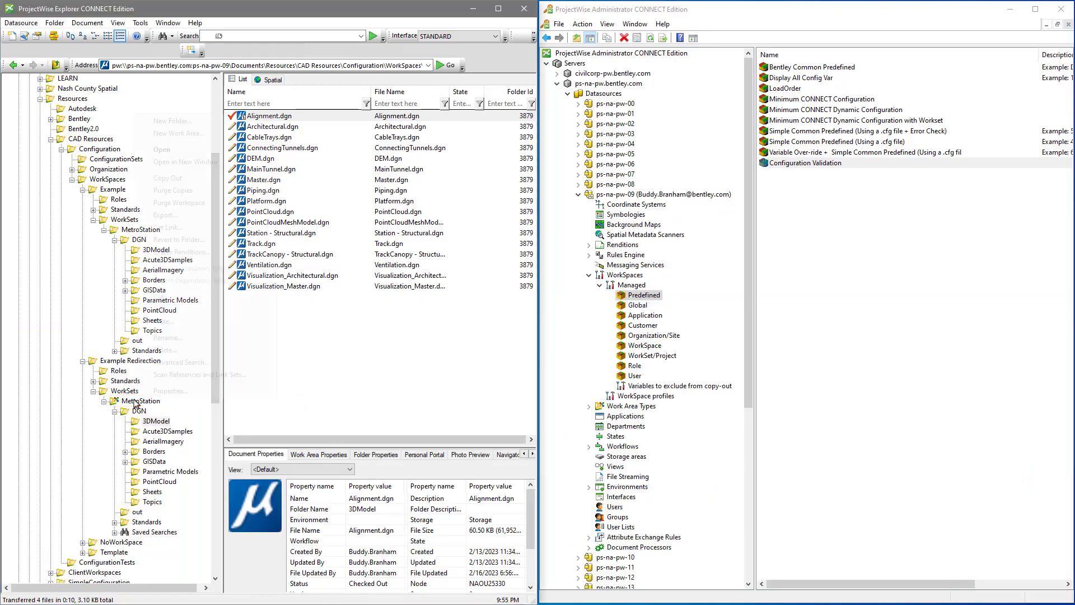
Assign the Configuration Validation block to the Predefined level of the MetroStation work area under Example Redirection and save its properties
right_click(135, 401)
click(168, 390)
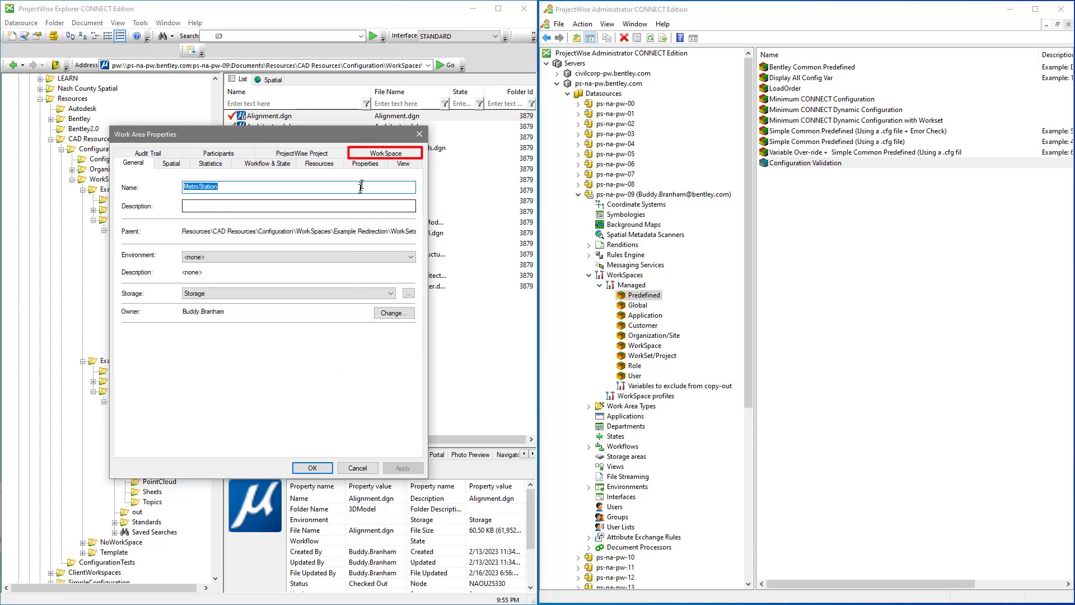
click(386, 155)
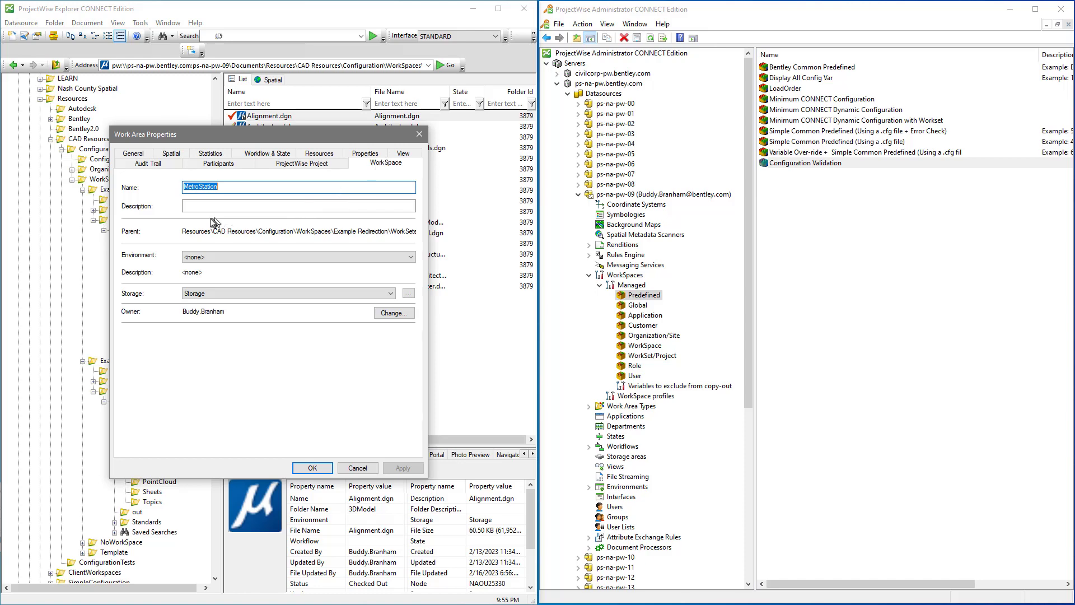
right_click(156, 214)
click(188, 222)
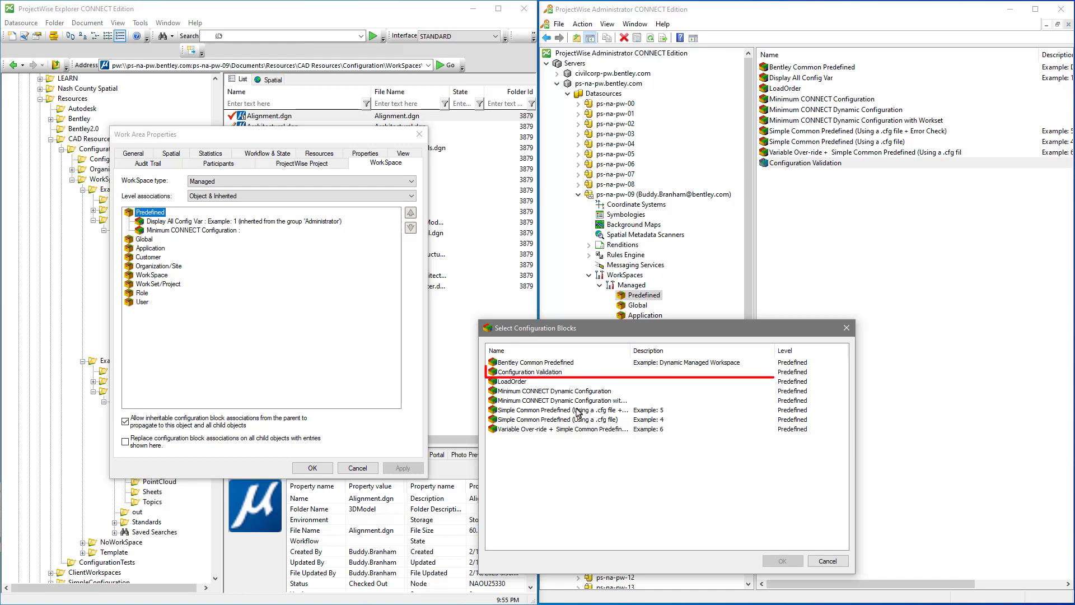
click(532, 372)
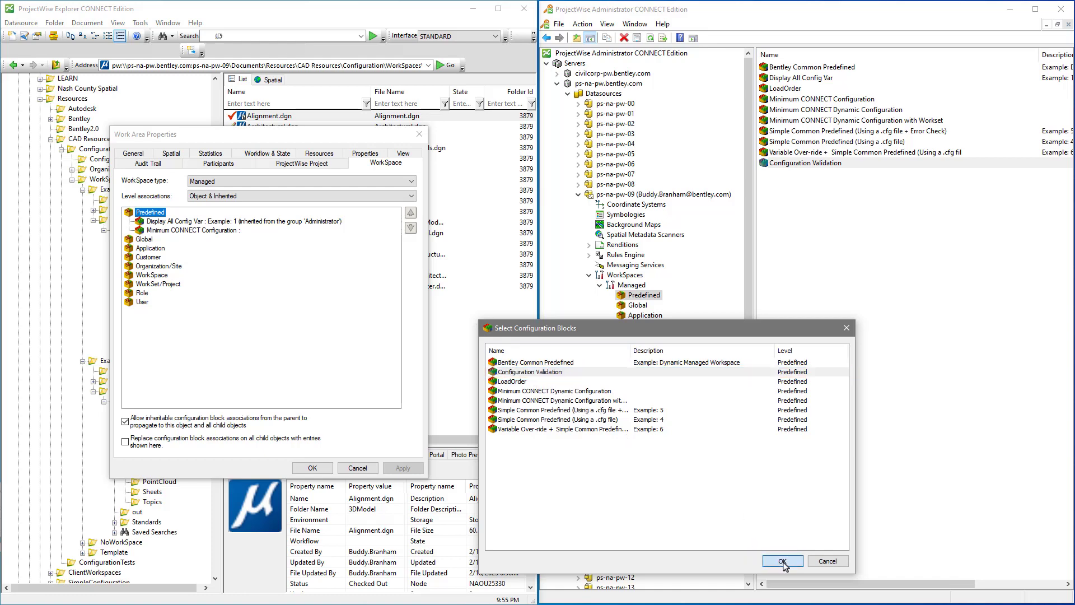
click(782, 561)
click(404, 468)
click(325, 468)
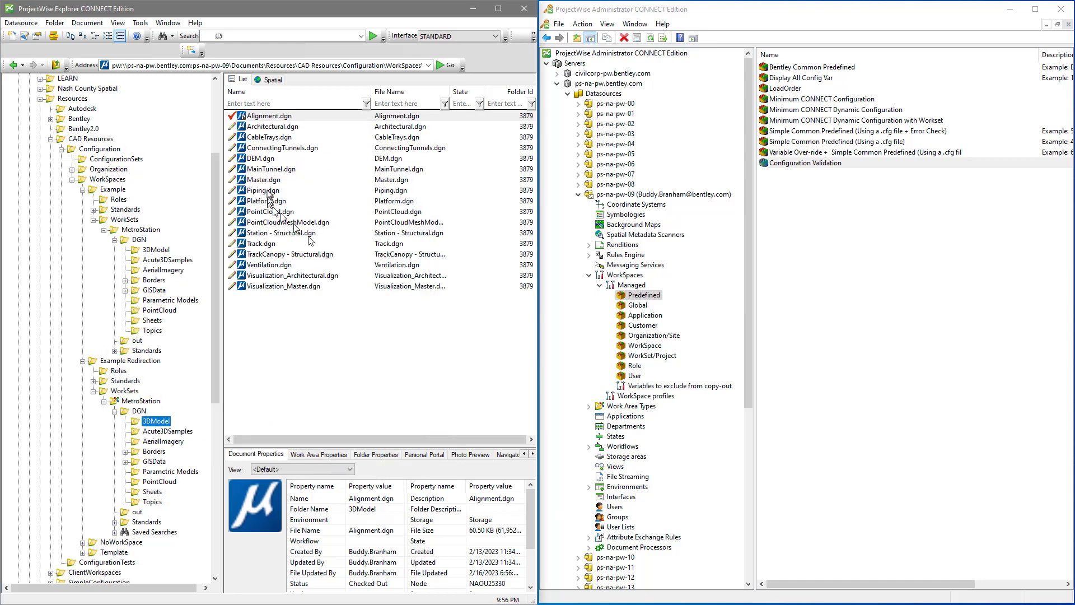
Try opening Alignment.dgn from the 3DModel folder, and copy the error information into errorcapture.TXT in Notepad
right_click(259, 120)
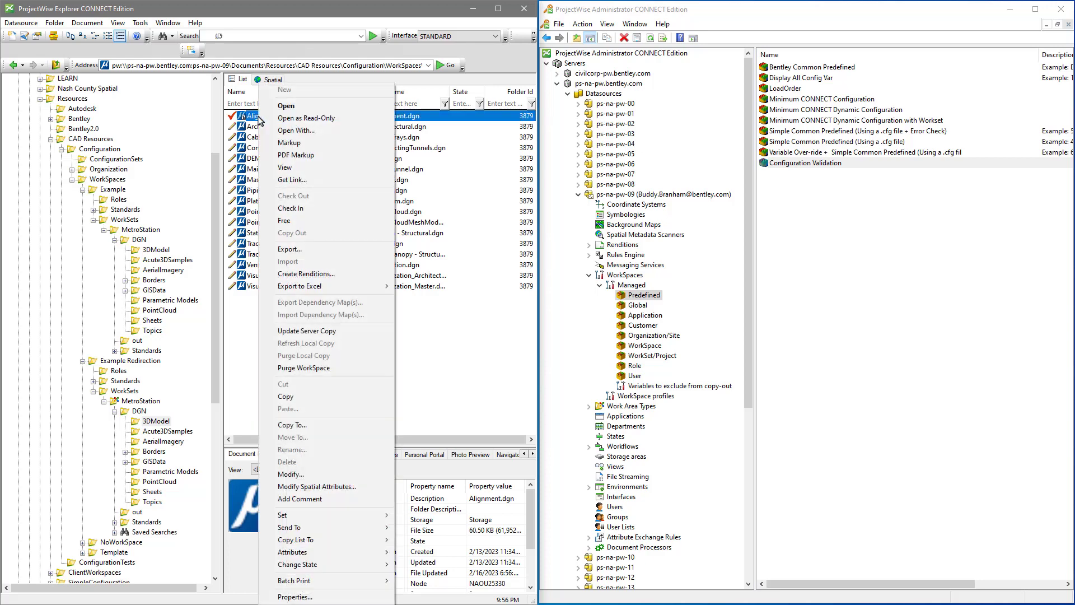
click(296, 106)
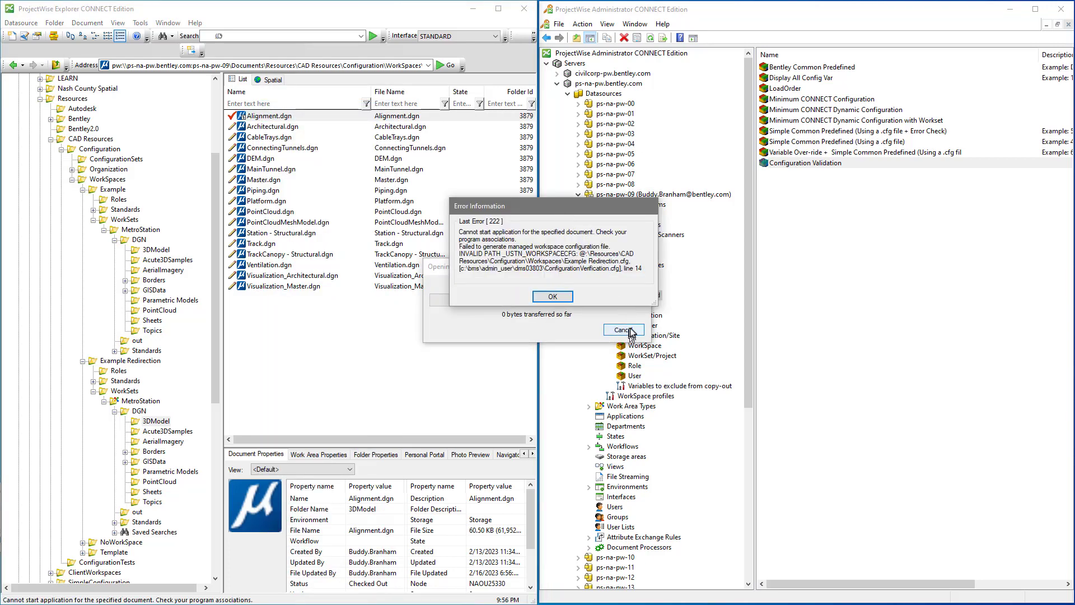
right_click(533, 259)
click(572, 263)
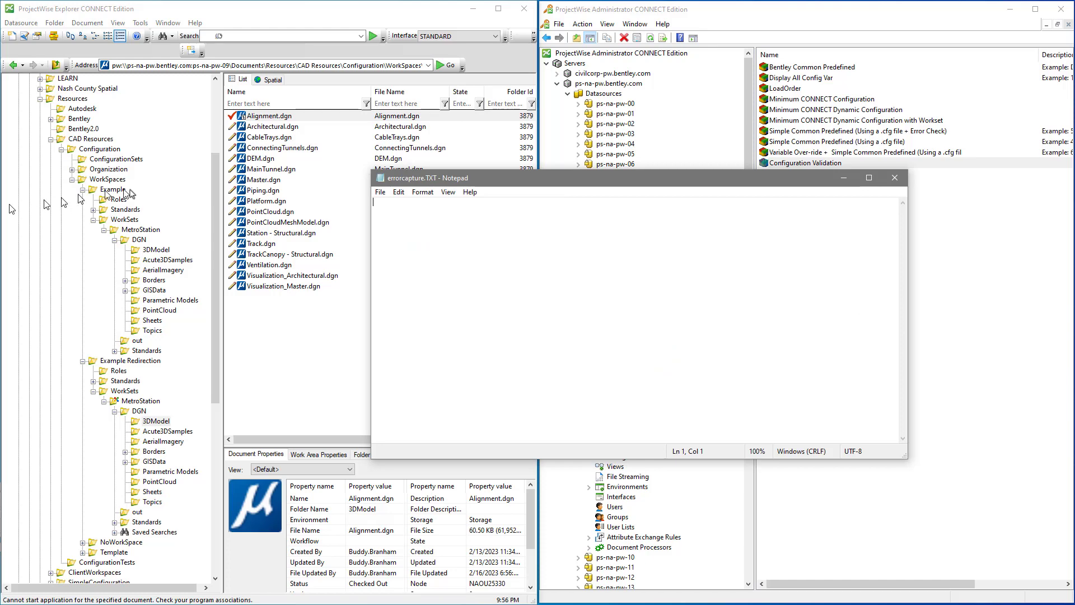
right_click(491, 250)
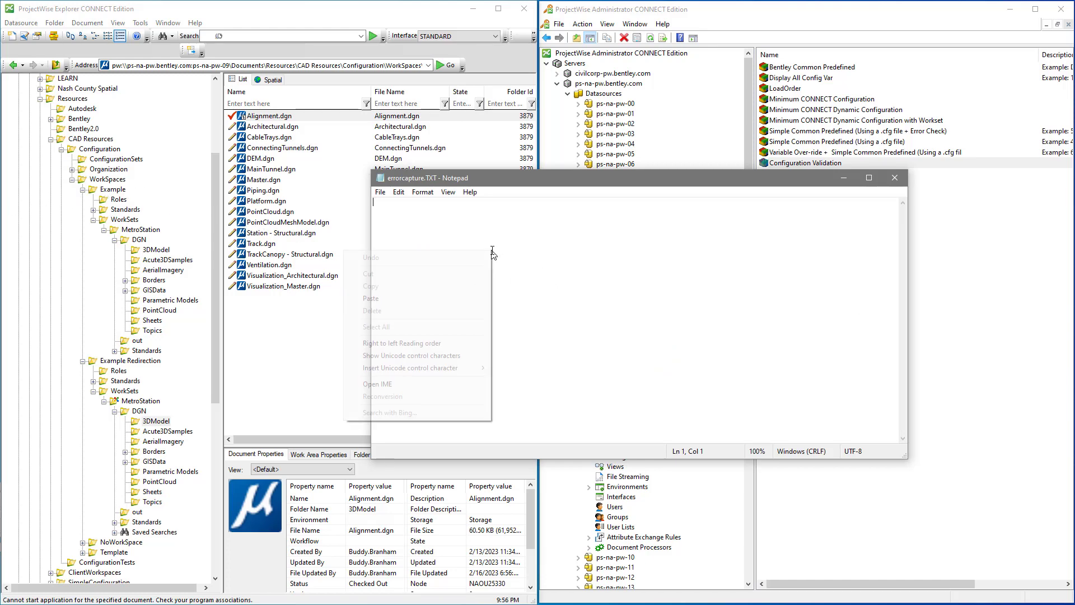
click(427, 299)
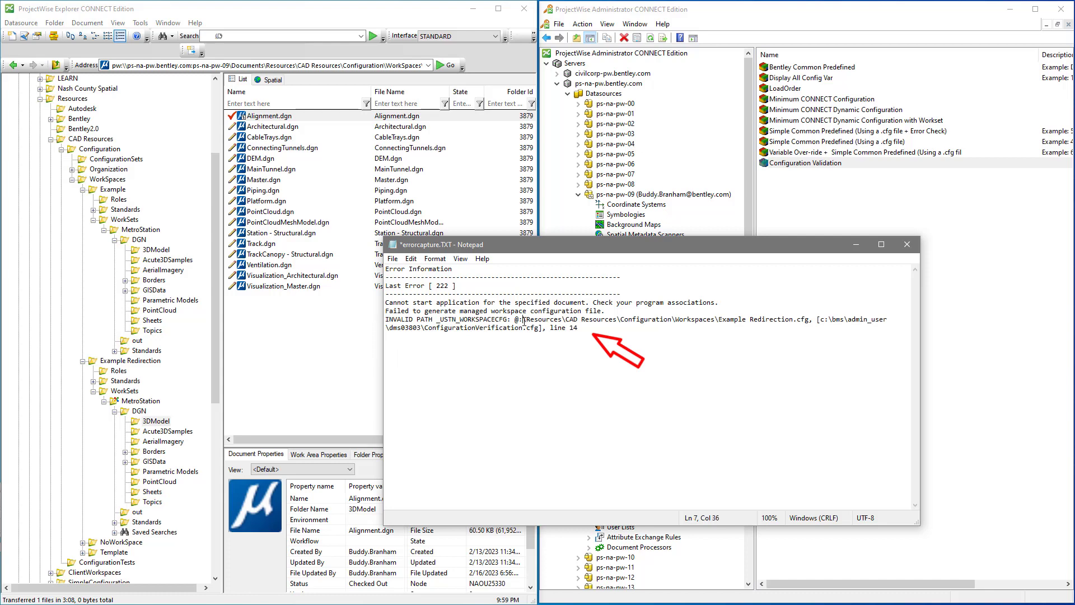
Copy the invalid Example Redirection.cfg path from the error text and try going to it under Documents in ProjectWise Explorer
drag(523, 320, 586, 325)
drag(710, 328, 810, 320)
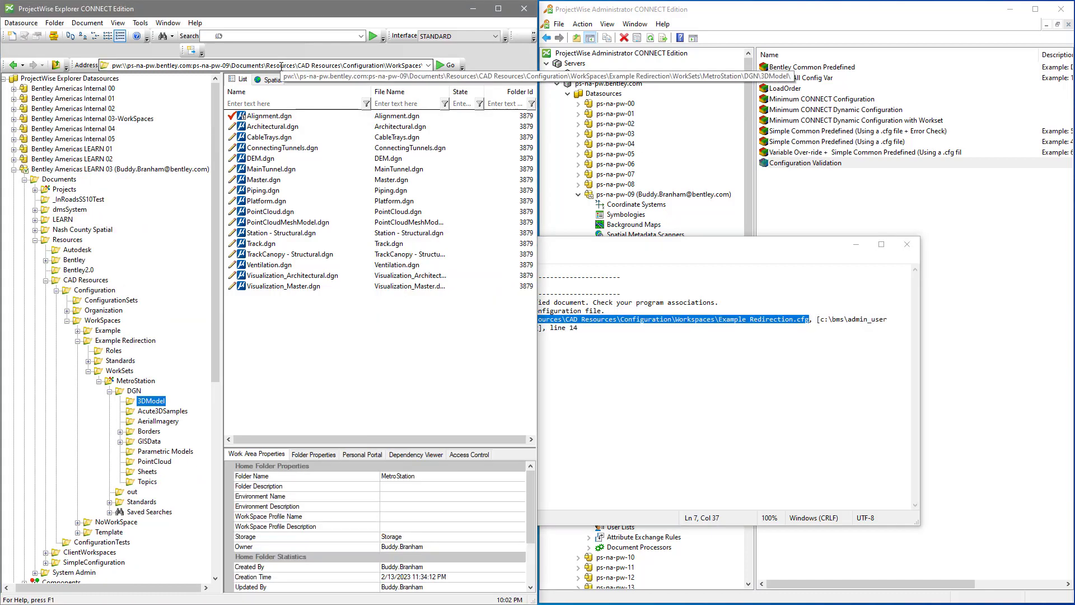
click(263, 66)
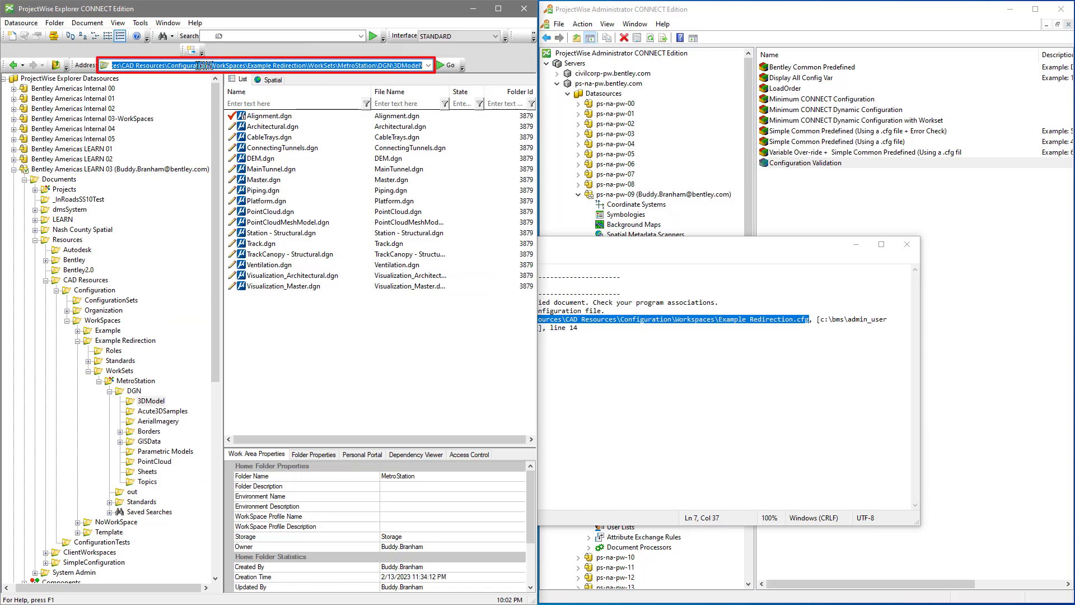
click(150, 66)
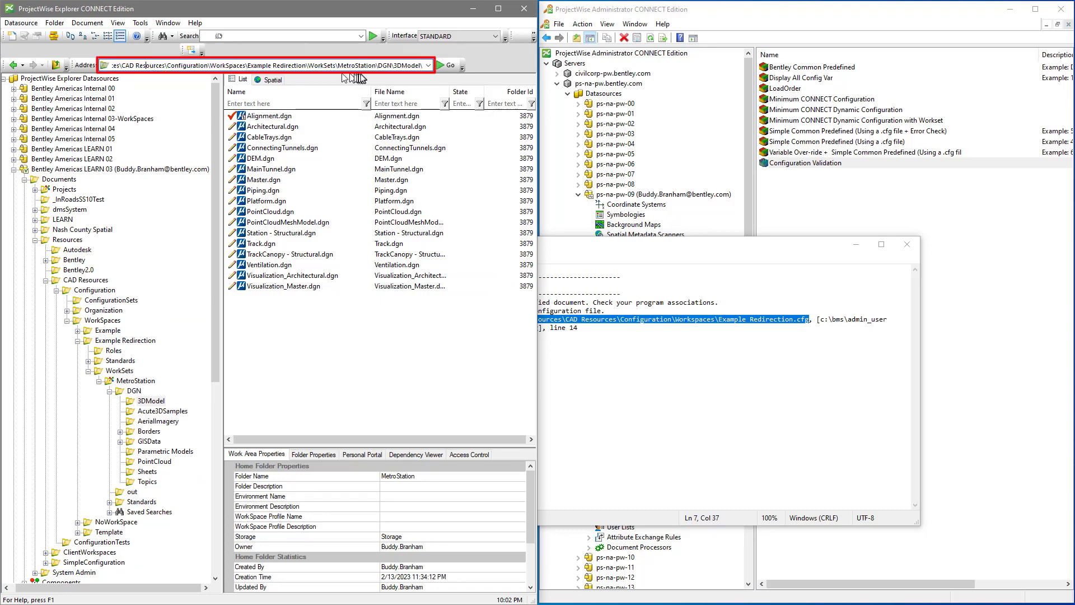
drag(246, 67, 106, 61)
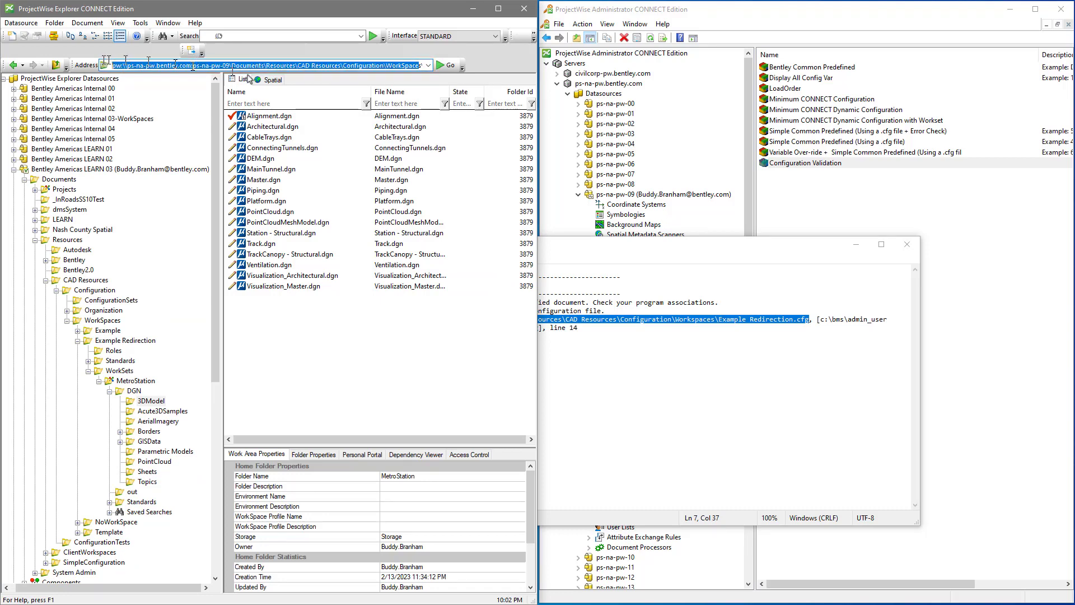
click(265, 66)
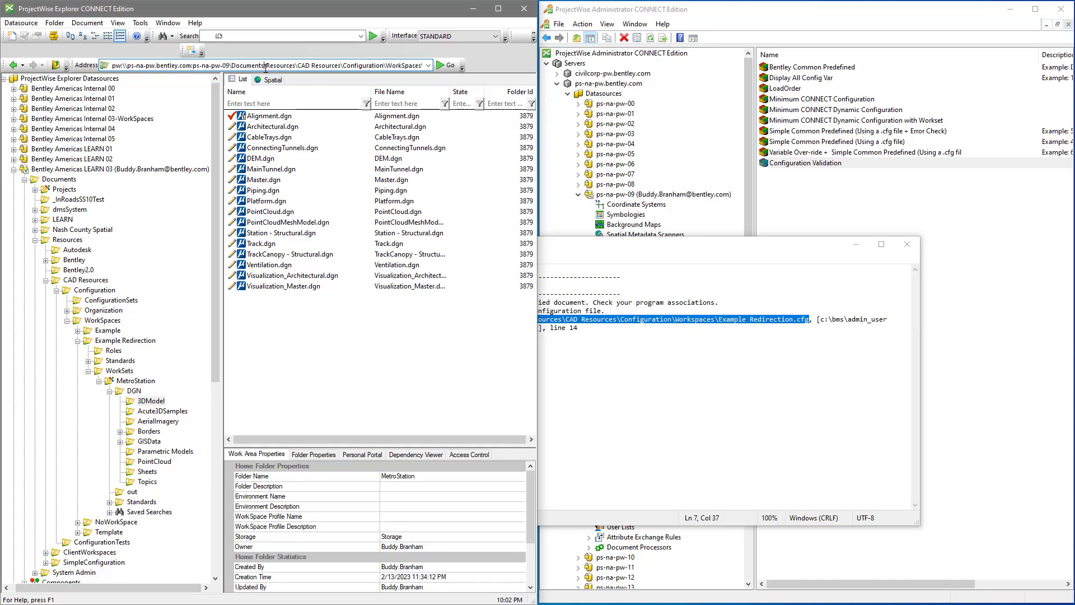
drag(307, 66, 430, 74)
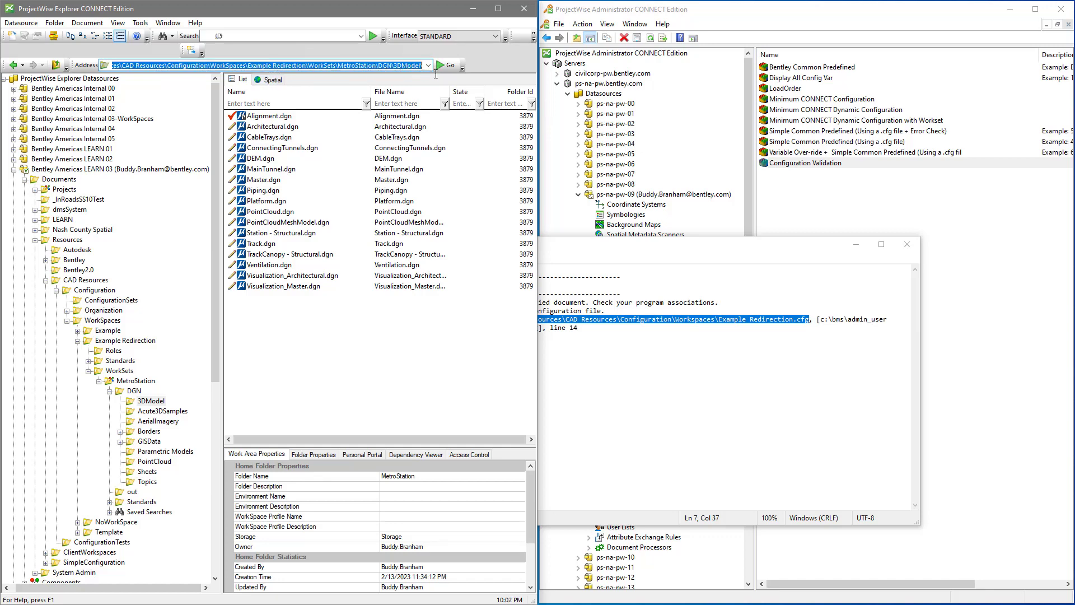
key(ctrl+v)
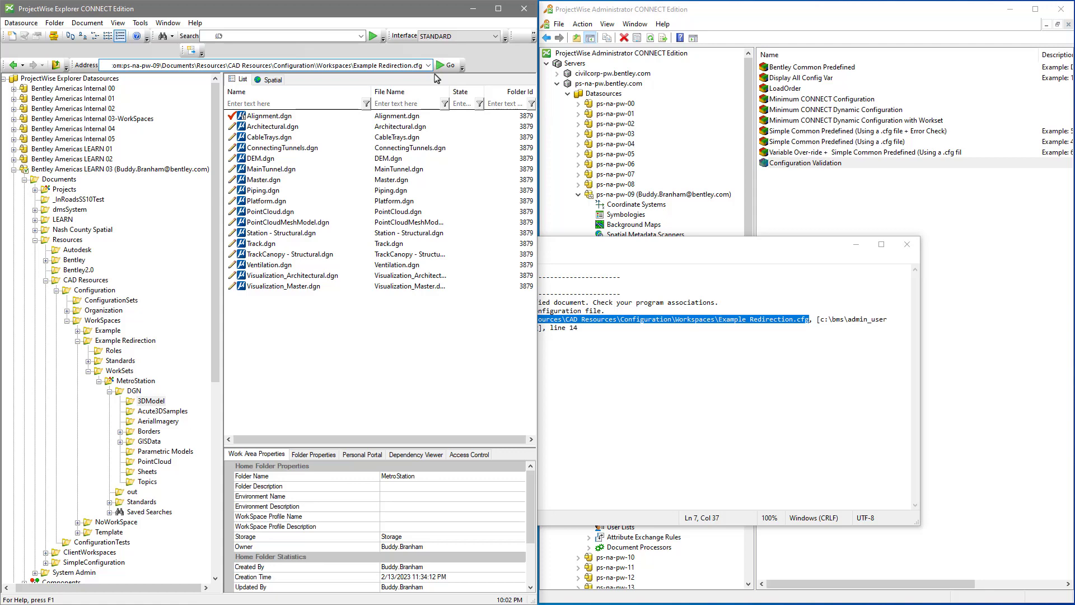
key(Return)
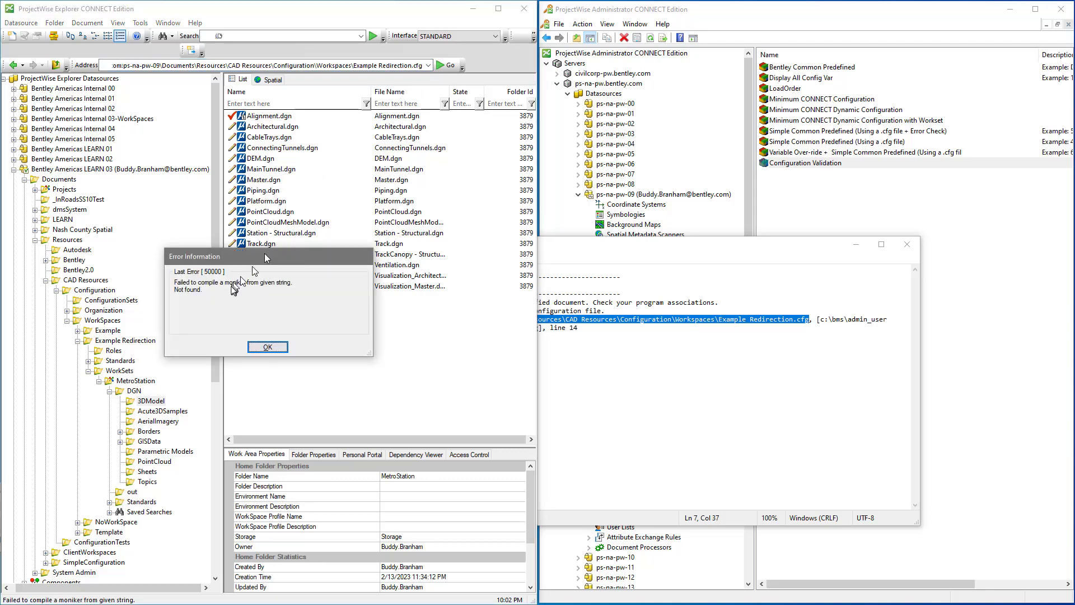
click(268, 347)
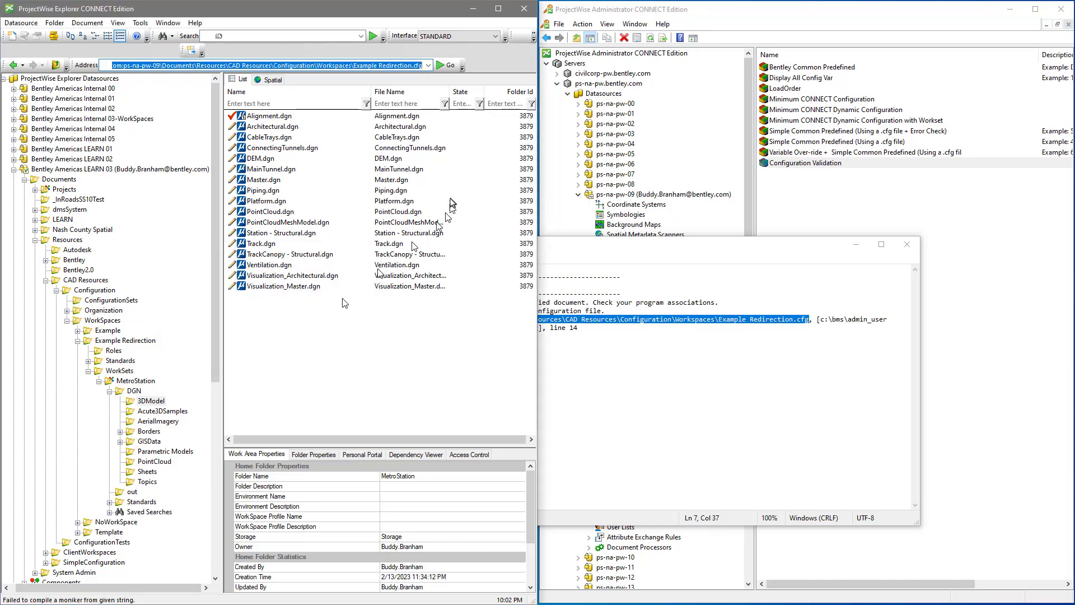
Shorten the address to the Resources\CAD Resources\Configuration\Workspaces folder, go there and compare its files with the path in the error text
click(421, 65)
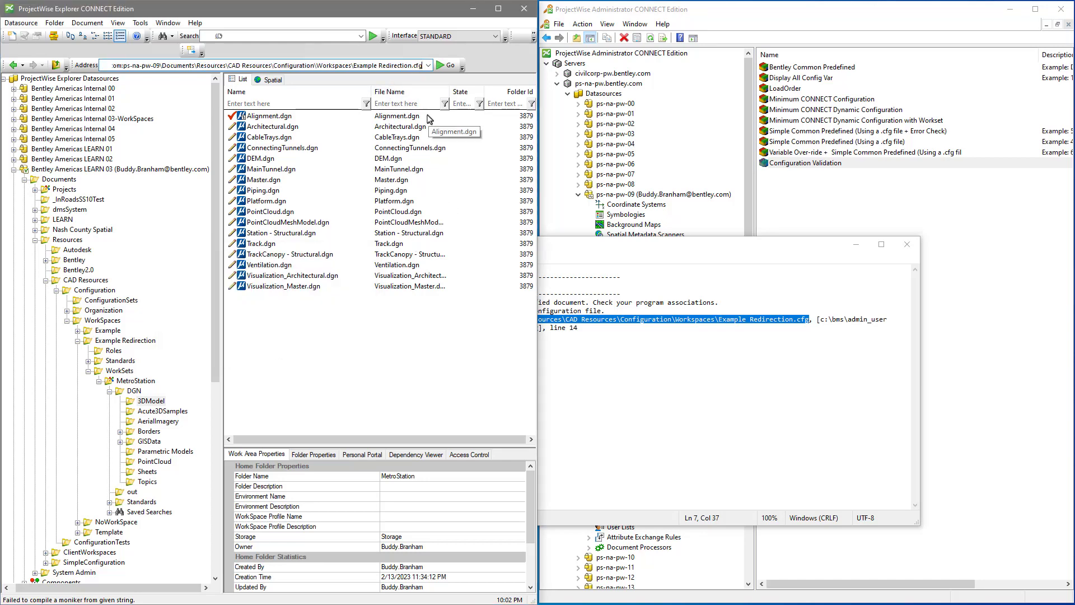
key(BackSpace)
key(BackSpace)
key(BackSpace)
key(BackSpace)
key(BackSpace)
key(BackSpace)
key(BackSpace)
key(BackSpace)
key(BackSpace)
key(BackSpace)
key(BackSpace)
key(BackSpace)
key(BackSpace)
key(BackSpace)
key(BackSpace)
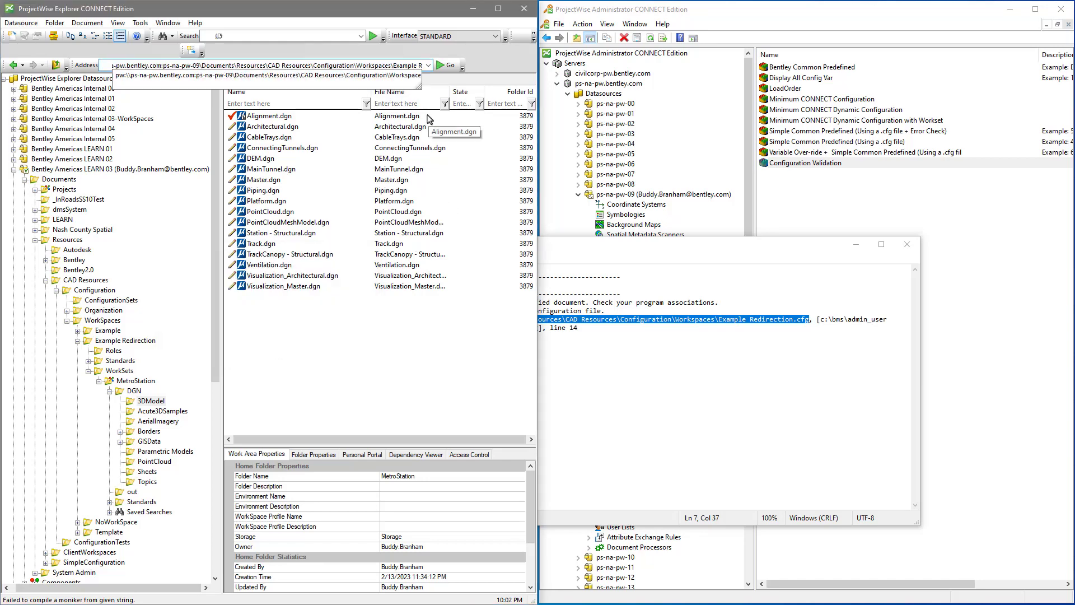
key(BackSpace)
key(BackSpace)
key(BackSpace)
key(BackSpace)
key(BackSpace)
key(BackSpace)
key(BackSpace)
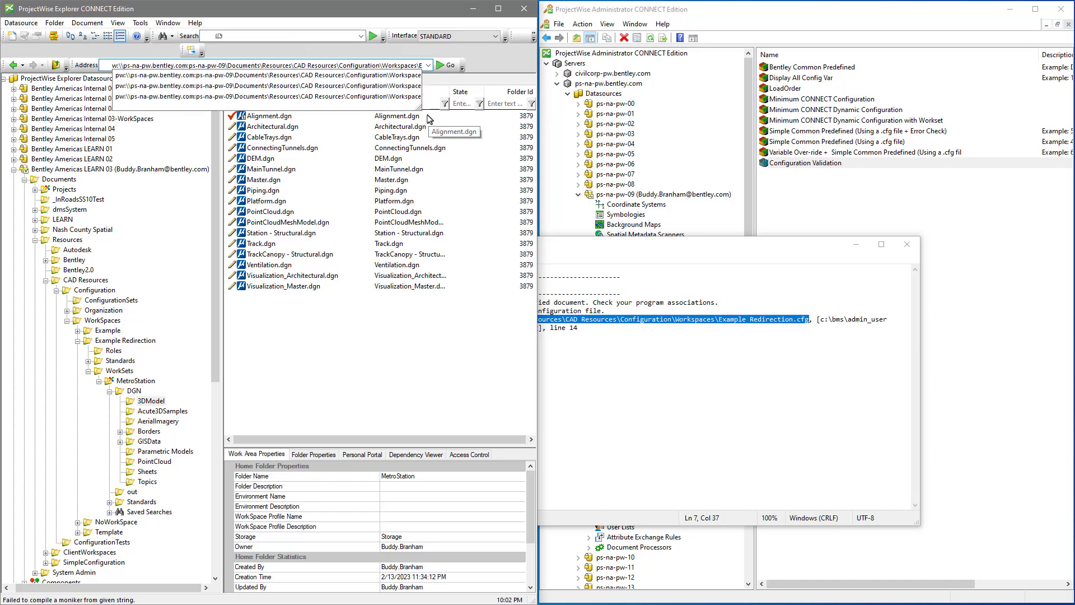
key(BackSpace)
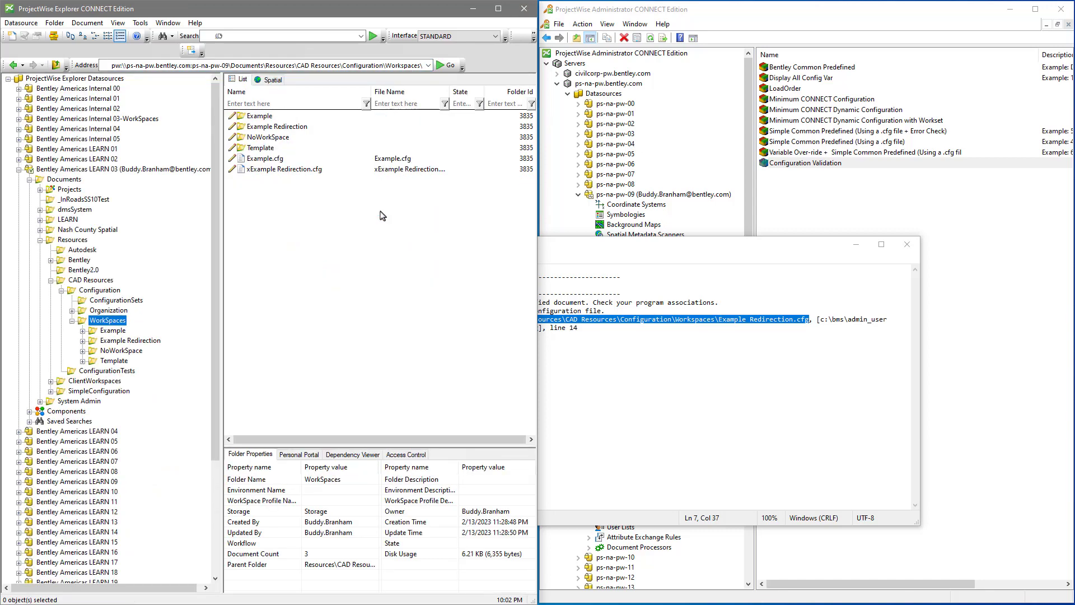
click(719, 319)
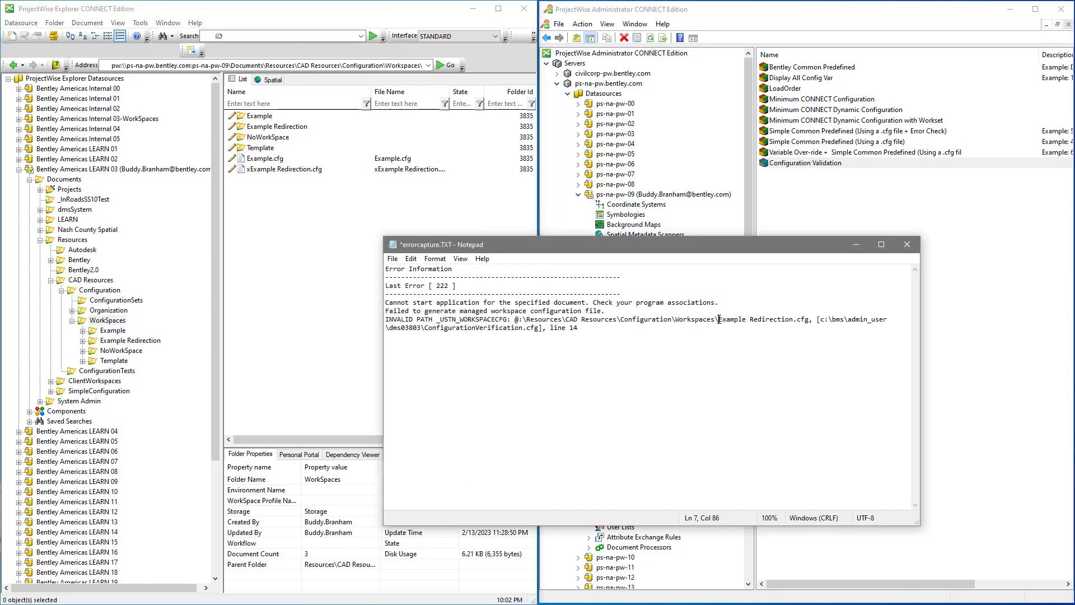
Rename xExample Redirection.cfg as Example Redirection.cfg, correcting both its name and its description
click(289, 170)
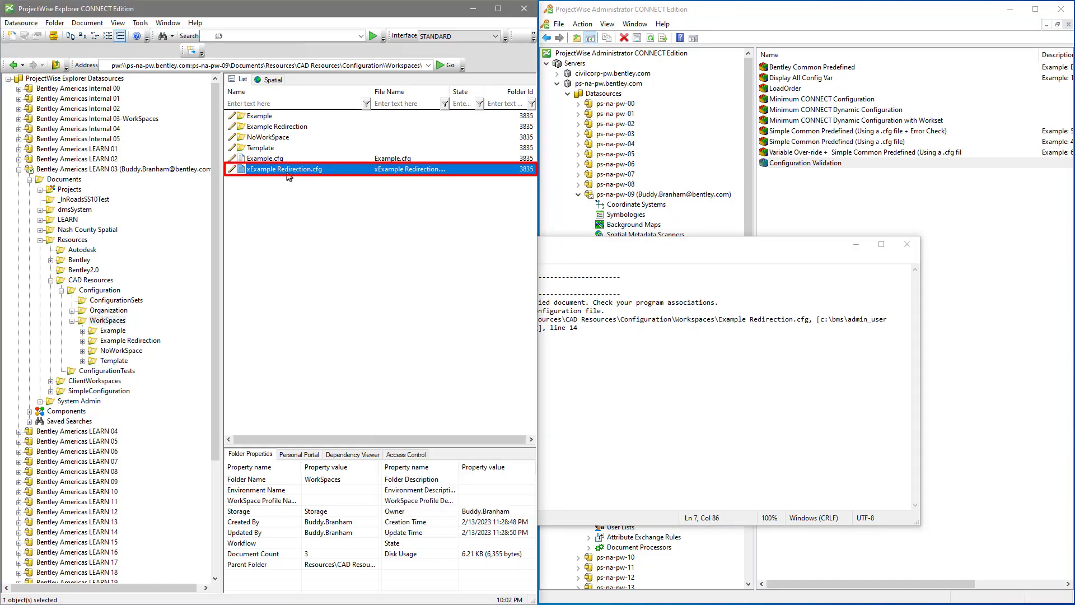
right_click(289, 175)
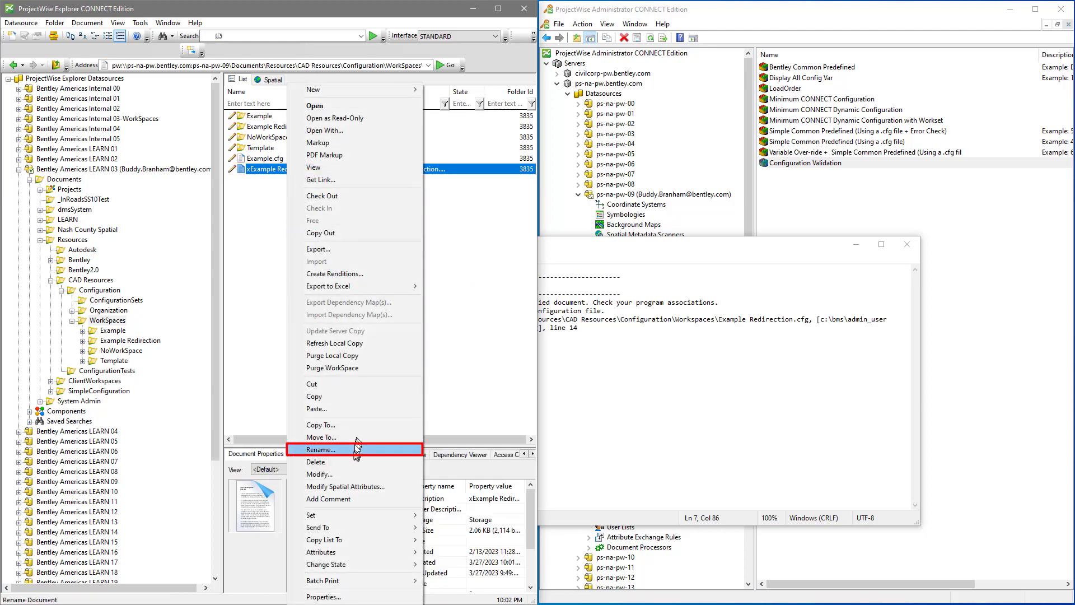
click(357, 448)
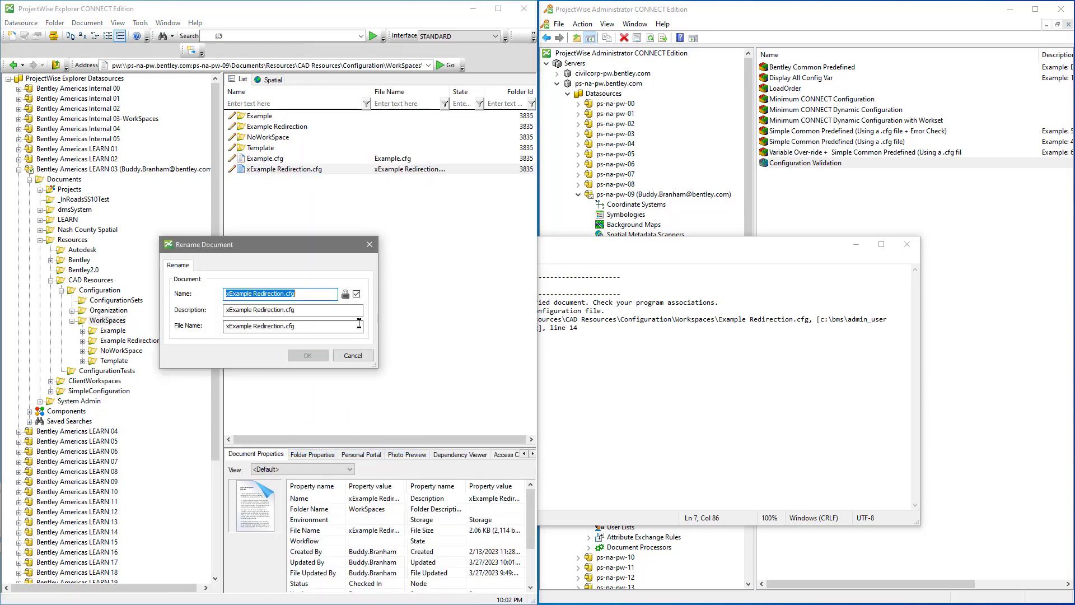
click(229, 294)
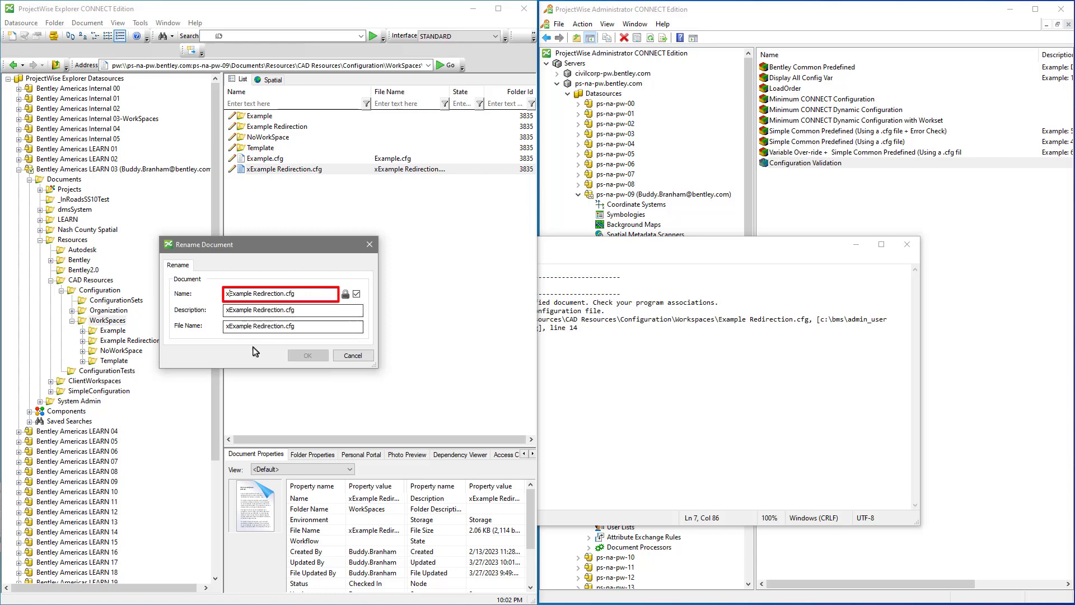
key(BackSpace)
click(229, 312)
key(BackSpace)
click(308, 356)
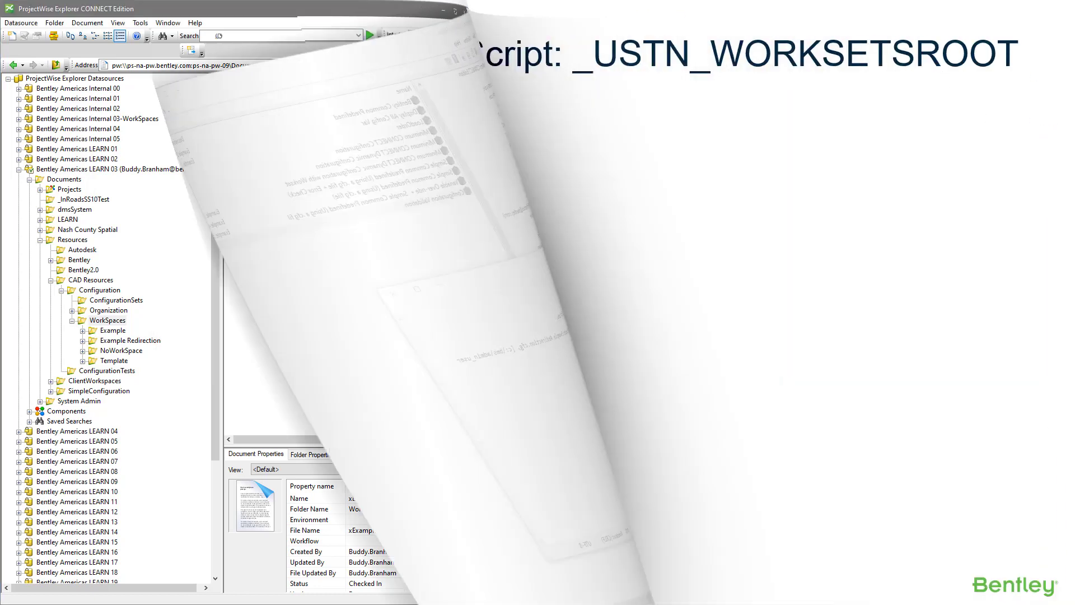
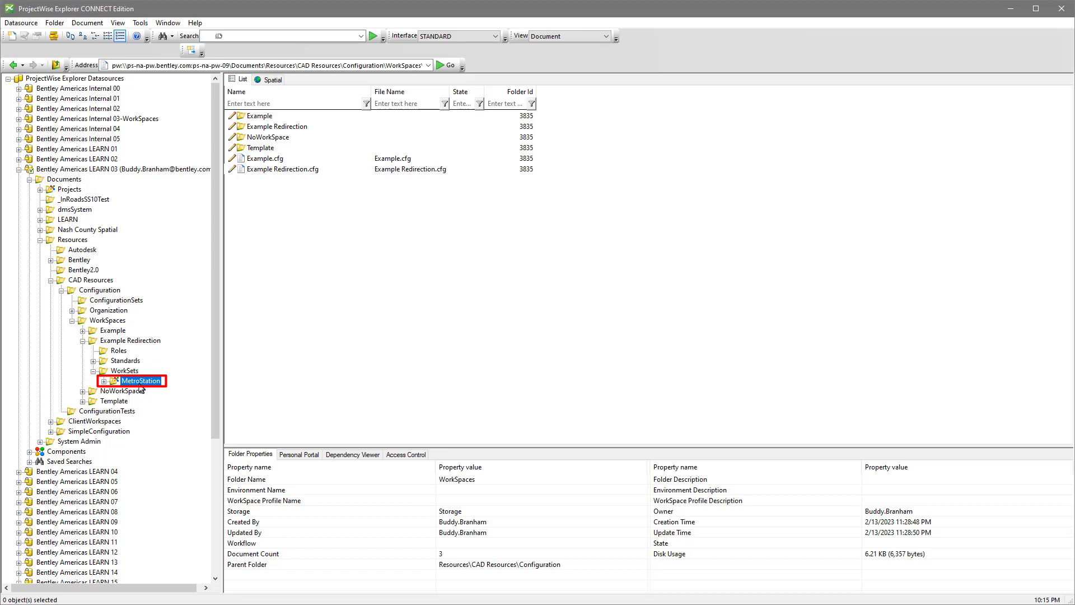
Unassociate the Configuration Validation block from the Predefined level of the MetroStation work area and save its properties
right_click(141, 384)
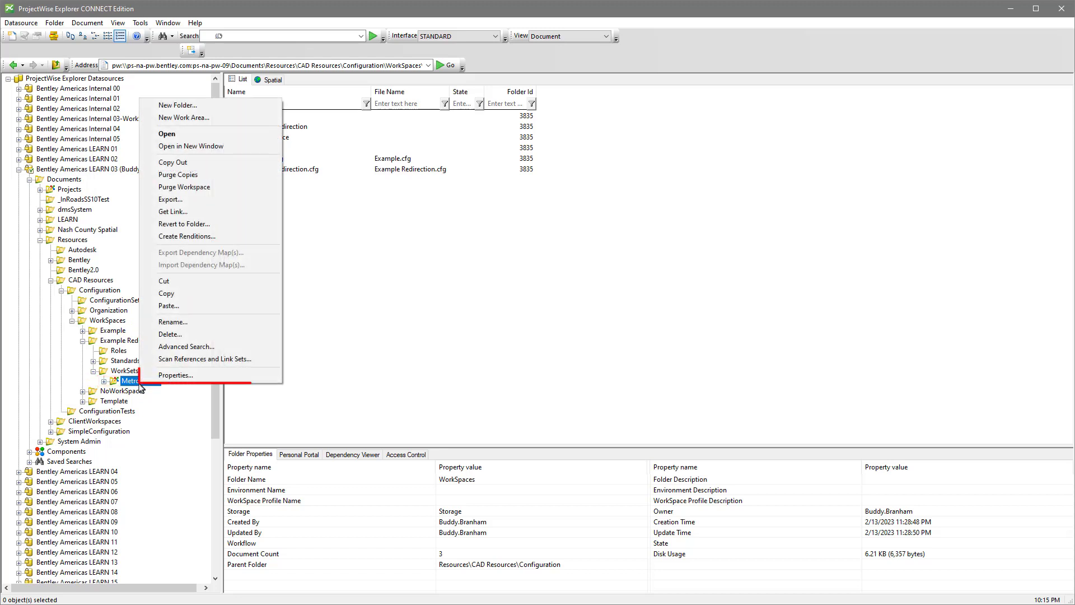
click(172, 375)
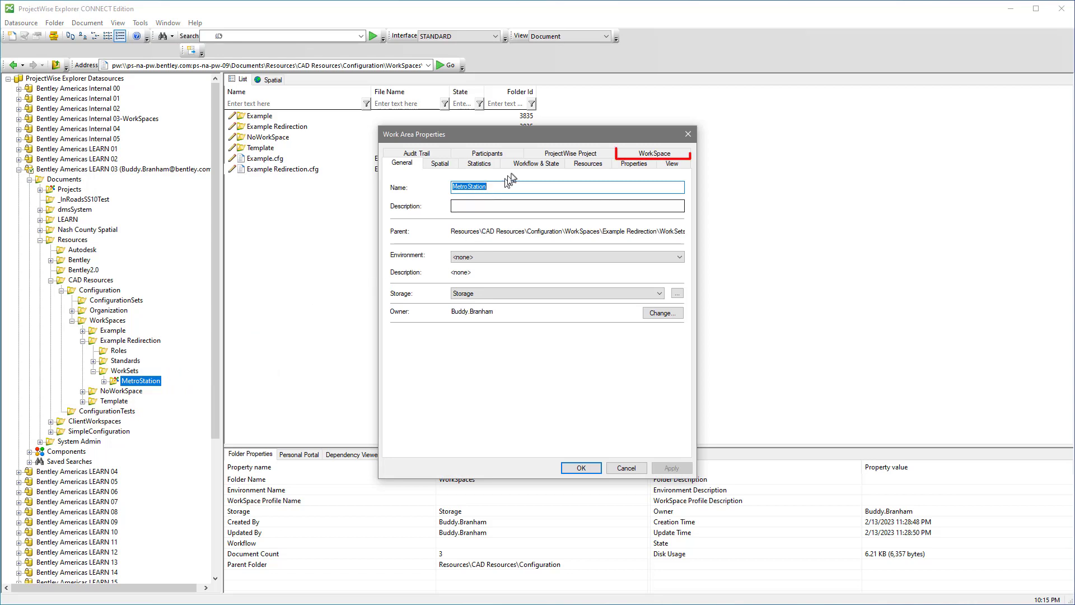
click(666, 156)
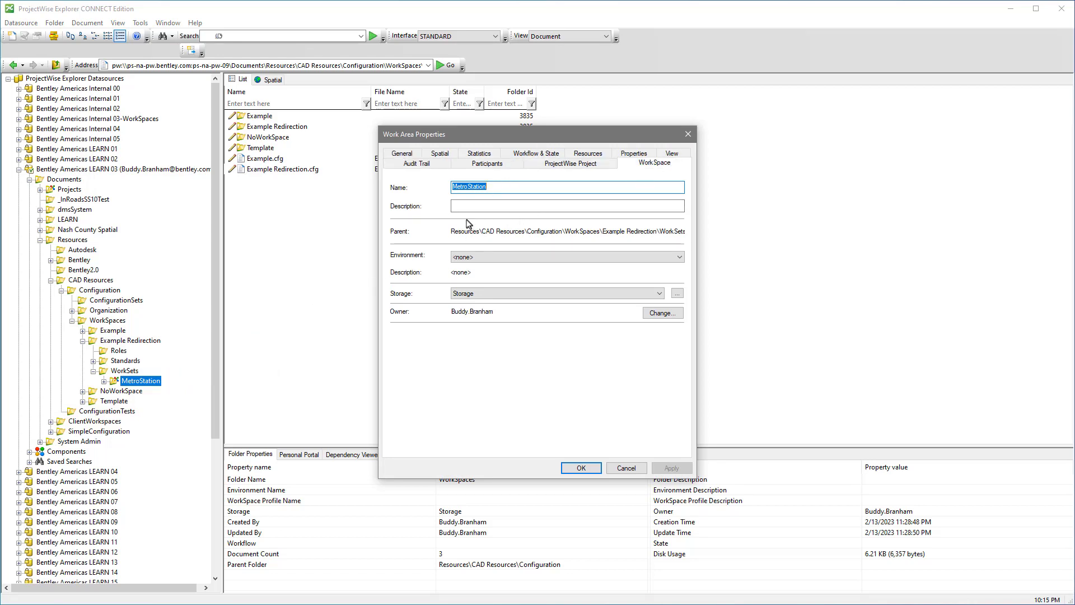
click(446, 239)
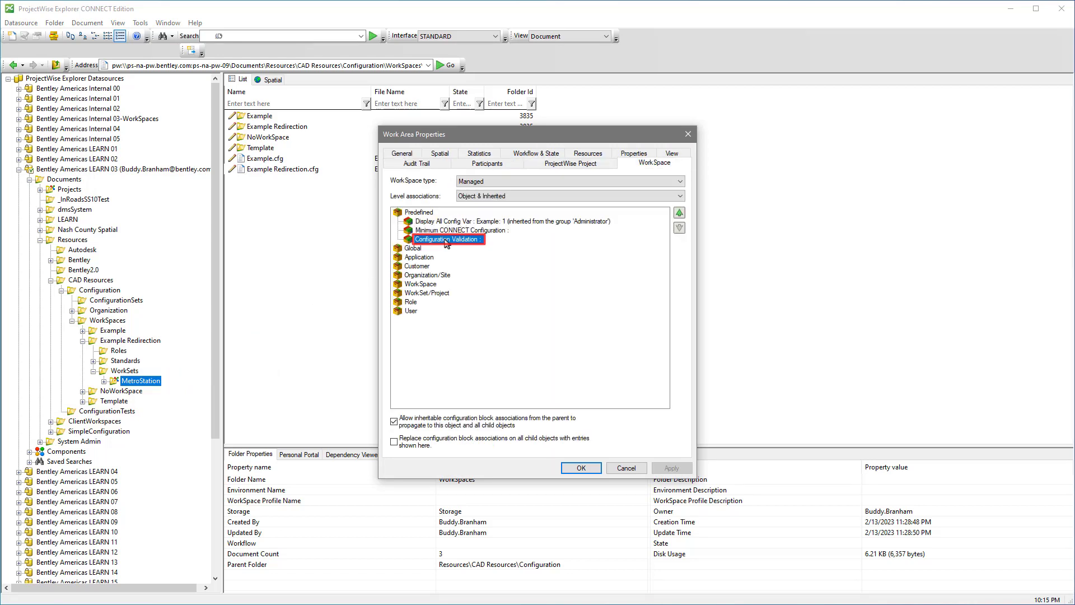
right_click(446, 239)
click(481, 247)
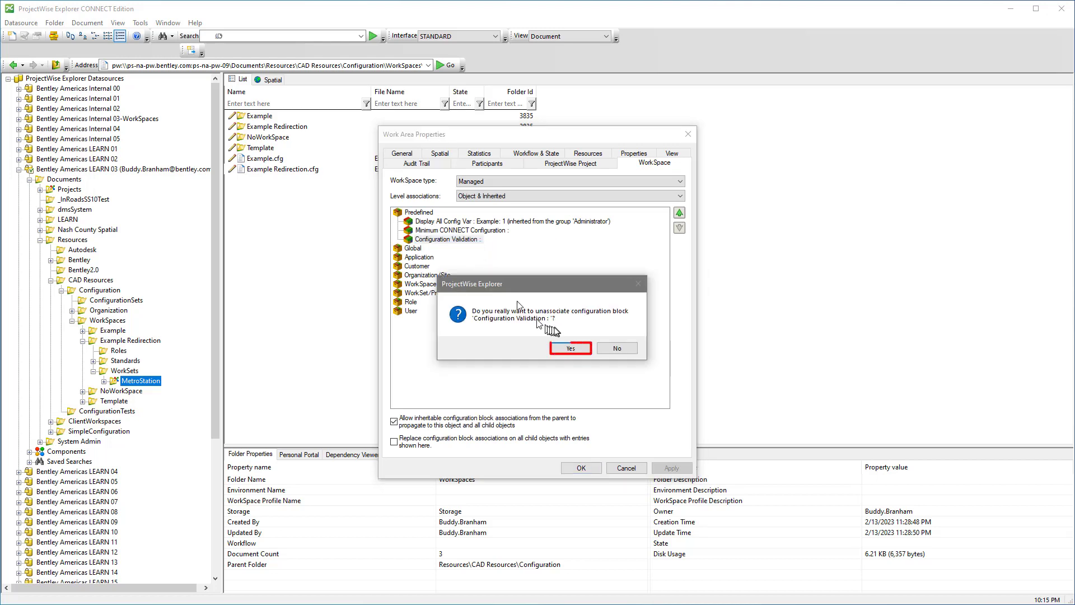
click(571, 348)
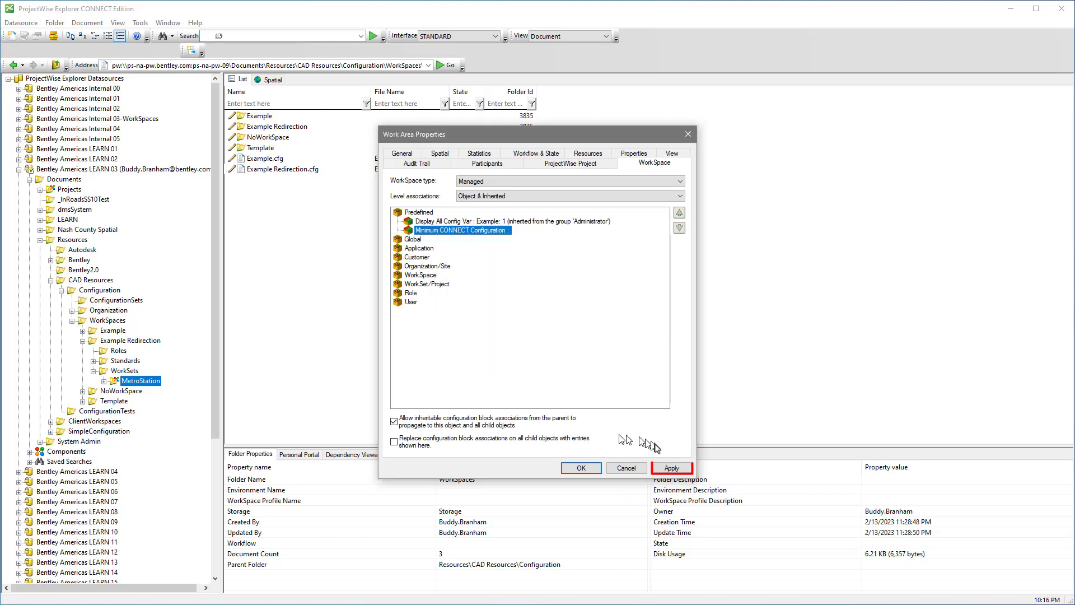
click(672, 468)
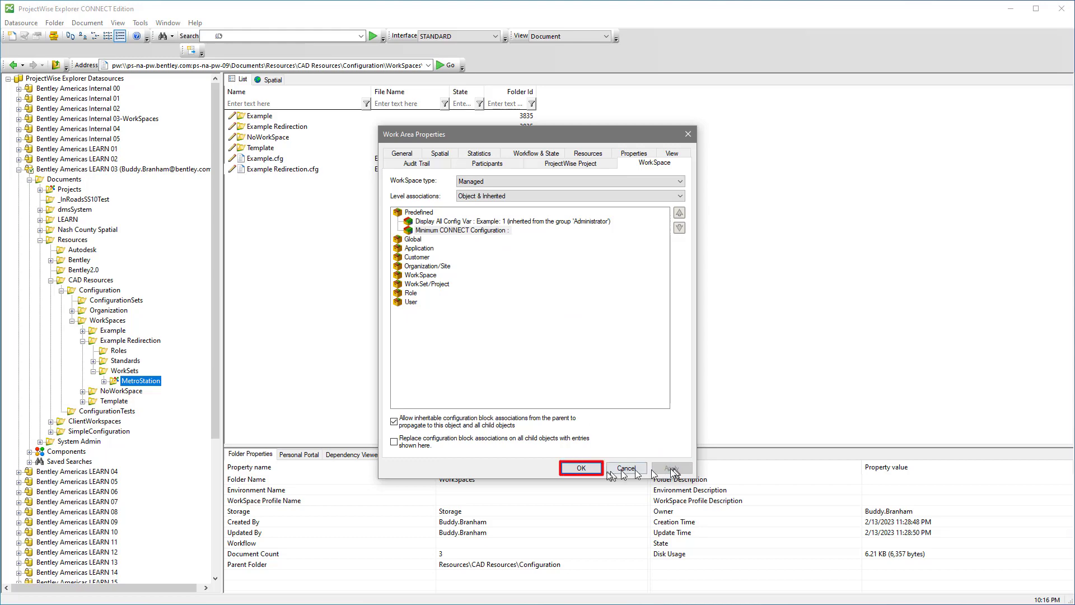
click(583, 469)
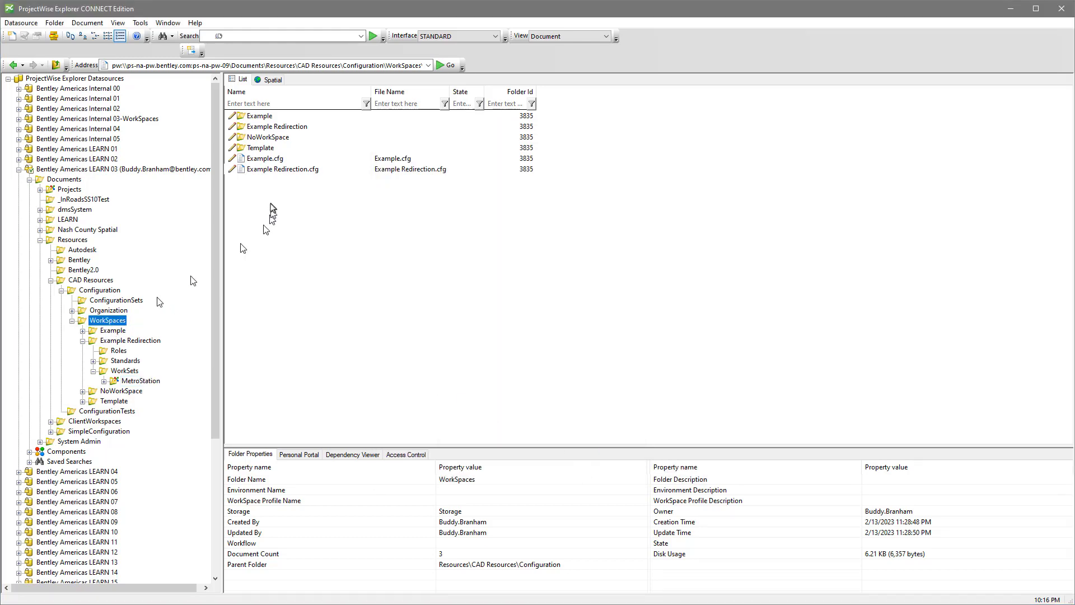
Uncomment the _USTN_WORKSETSROOT=$(_COMPANY_PROJECTS)WorkSets\ definition and the %lock _USTN_WORKSETSROOT line at the end of Example Redirection.cfg
double_click(276, 168)
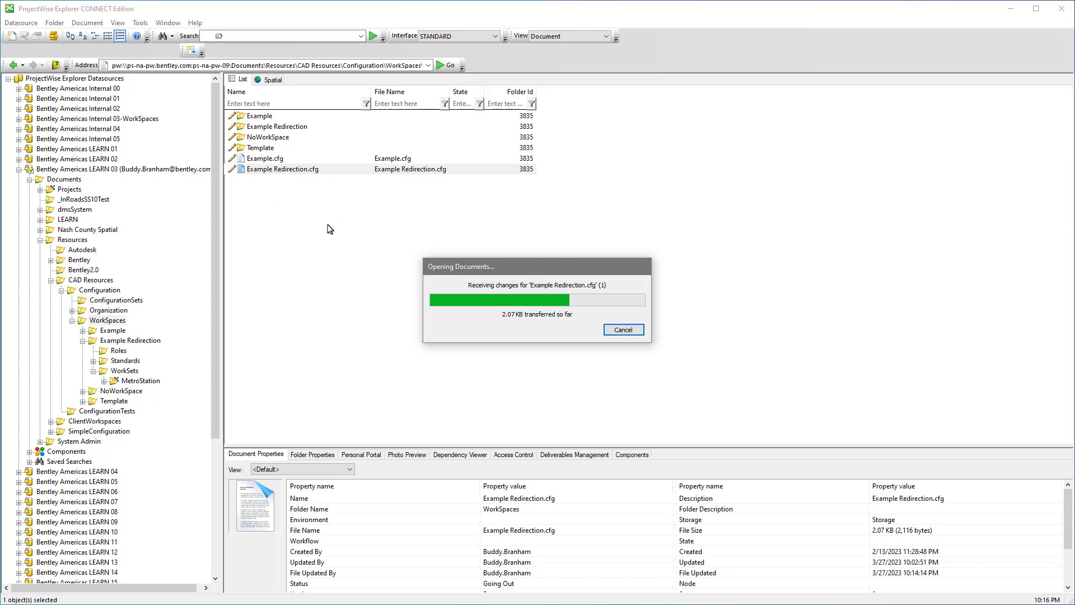
scroll(616, 324, down, 5)
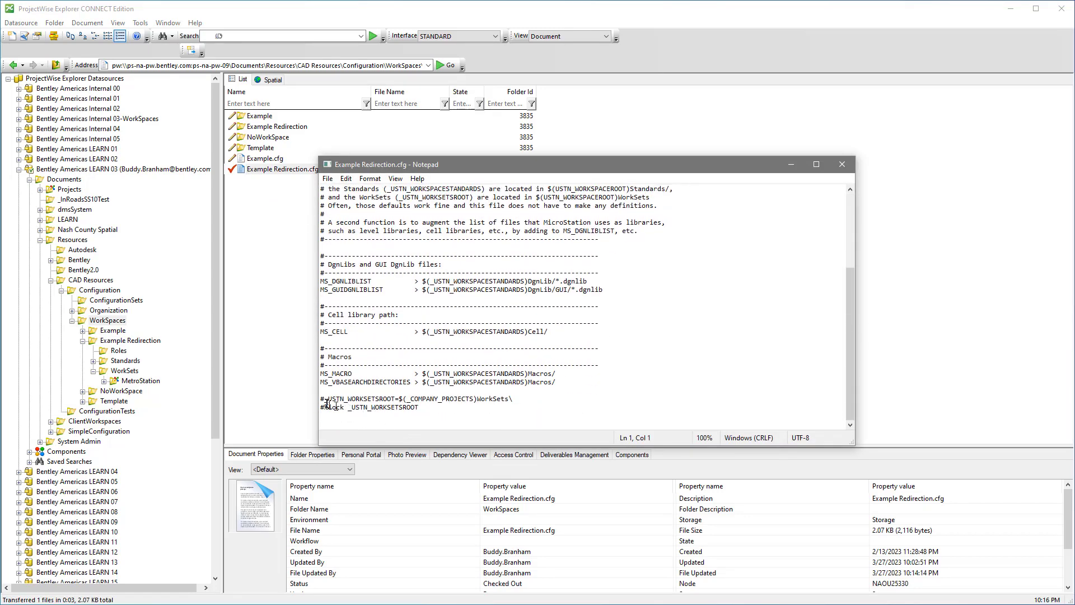
click(324, 401)
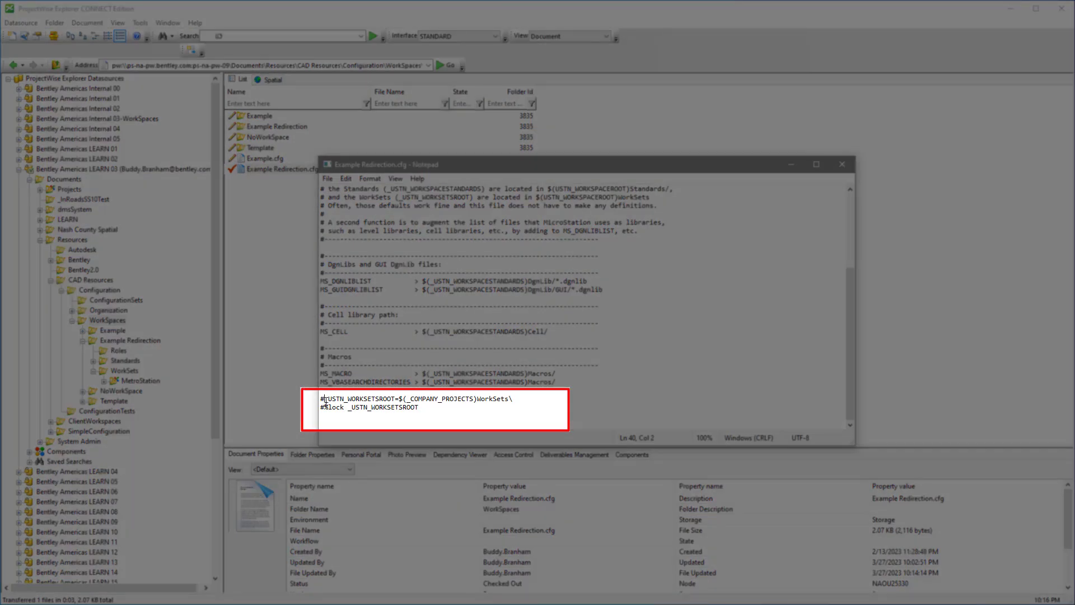
key(BackSpace)
key(BackSpace)
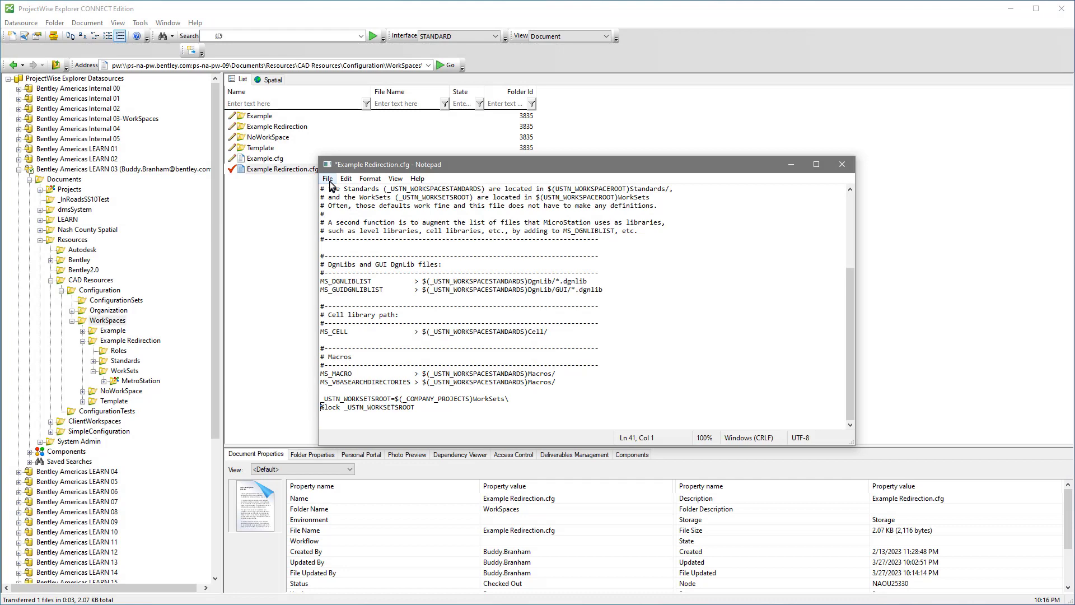
Save the edited Example Redirection.cfg, close it and check it back in
click(327, 179)
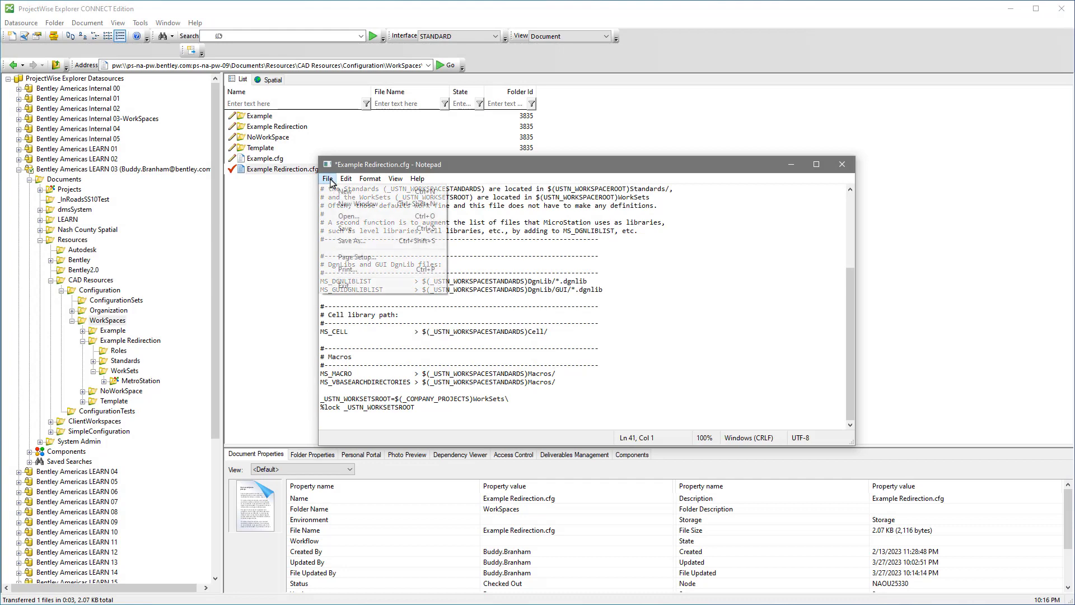
click(352, 231)
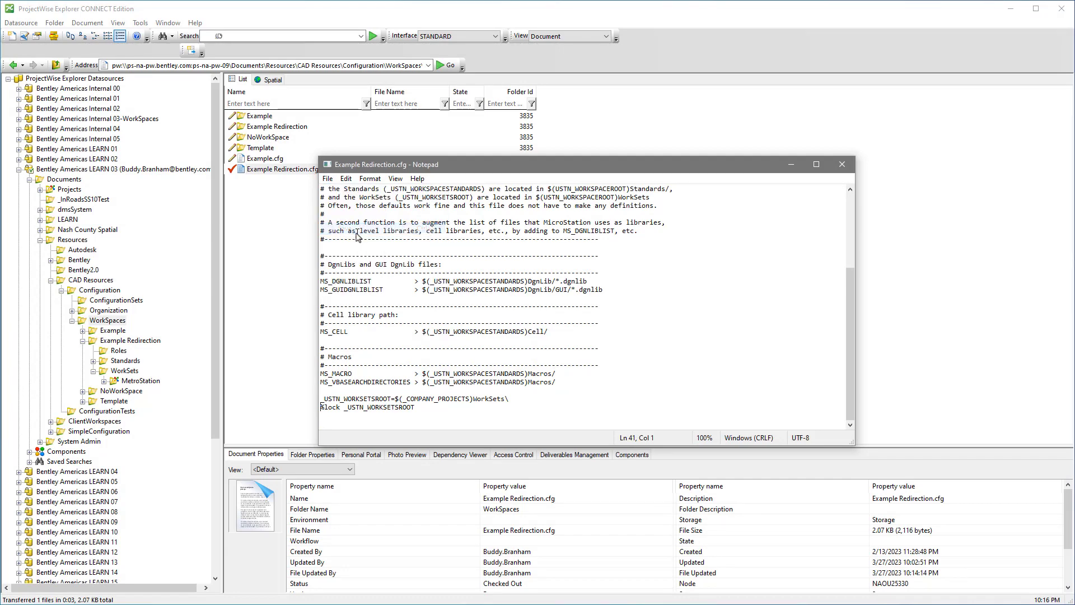
click(845, 166)
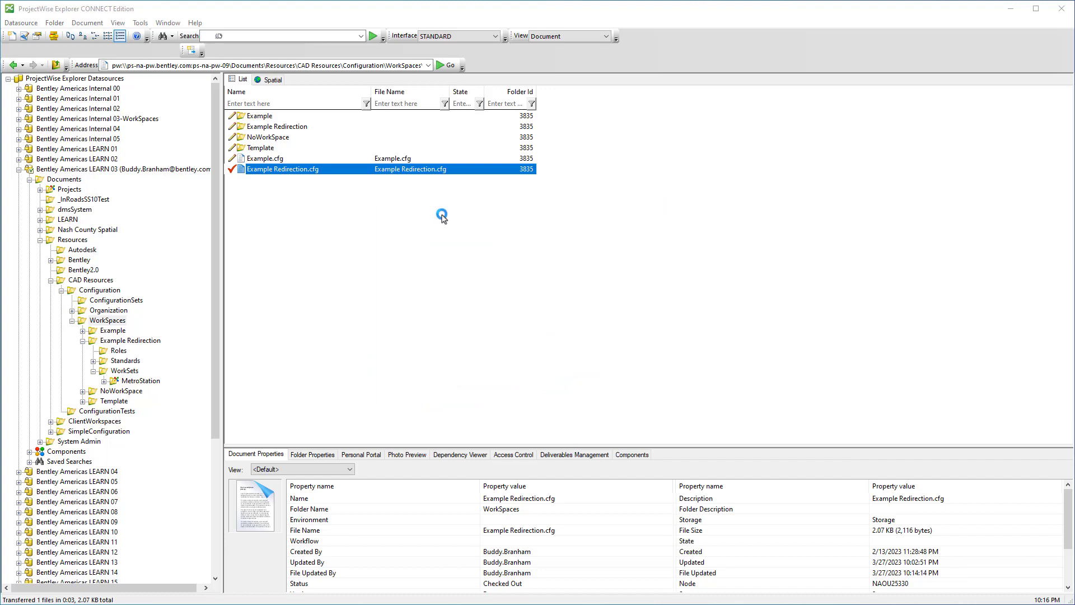
click(439, 399)
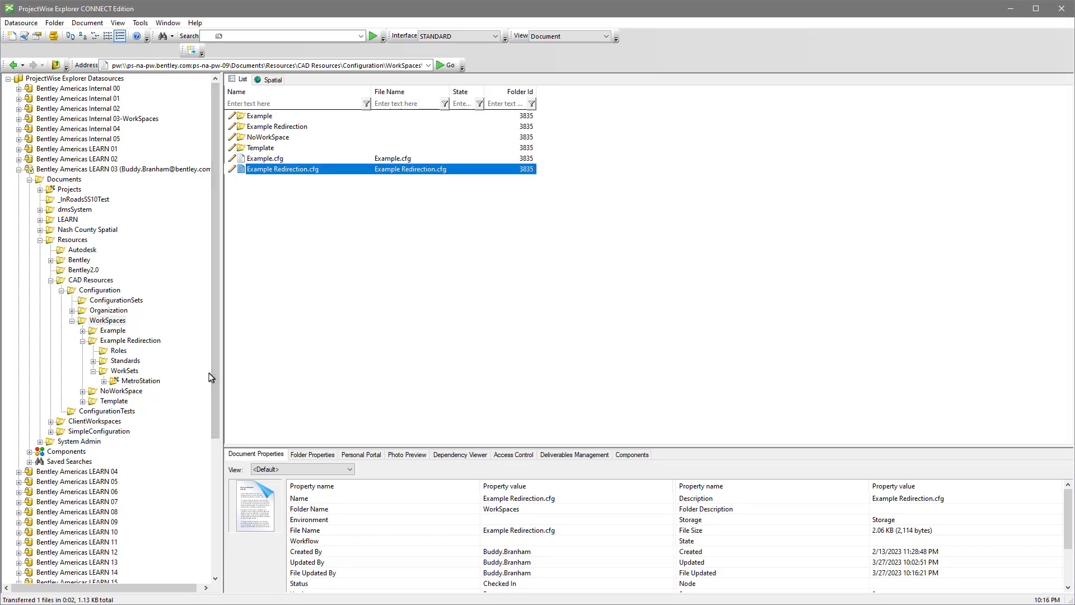
Open Alignment.dgn from the MetroStation work area's DGN\3DModel folder in MicroStation, continuing past the No WorkSet Alert
click(132, 381)
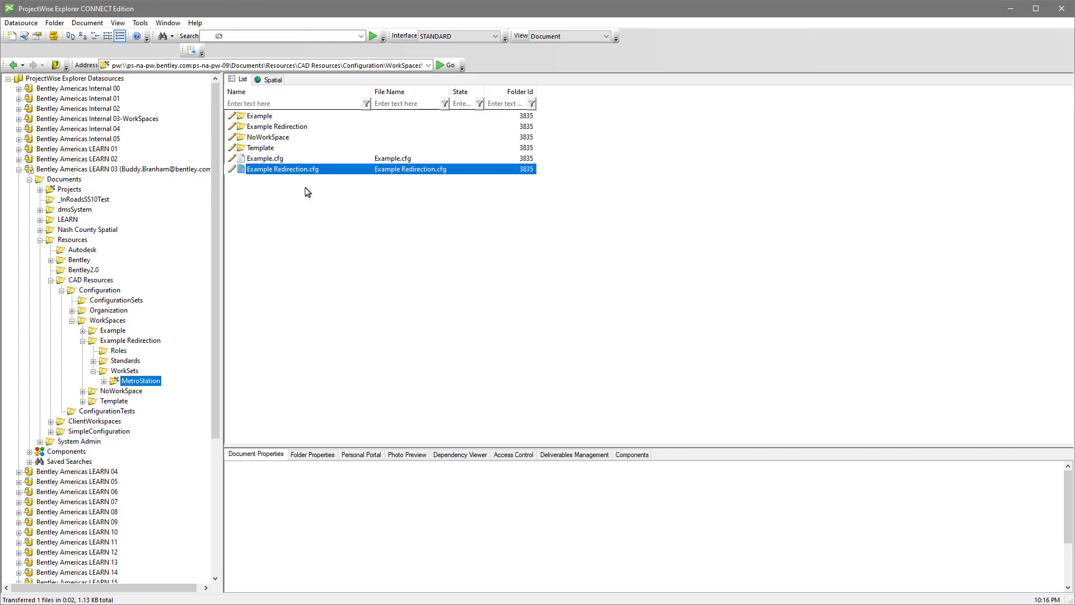
click(253, 116)
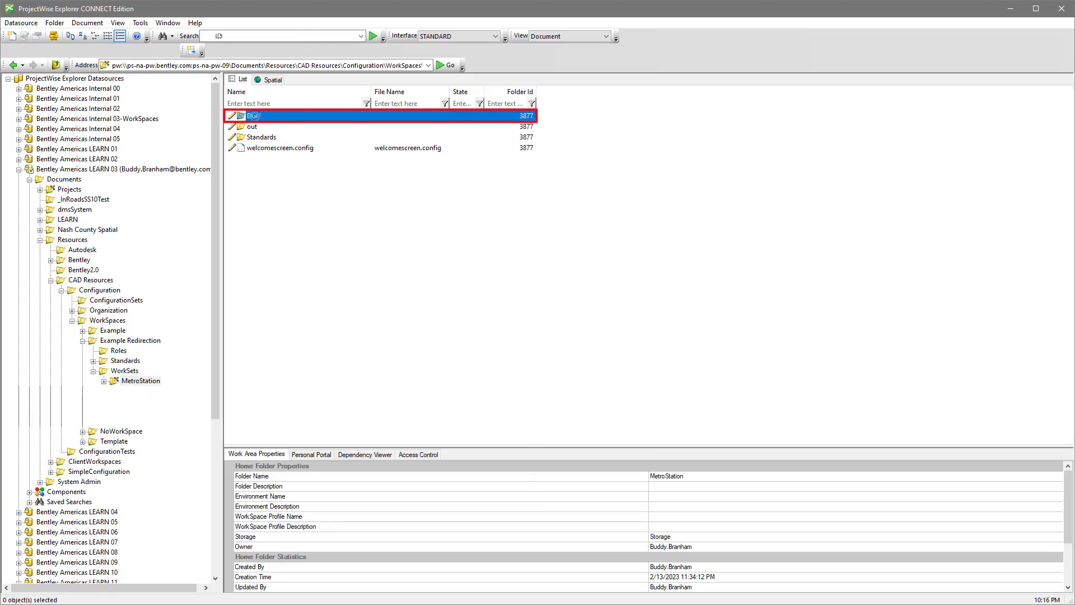
double_click(253, 116)
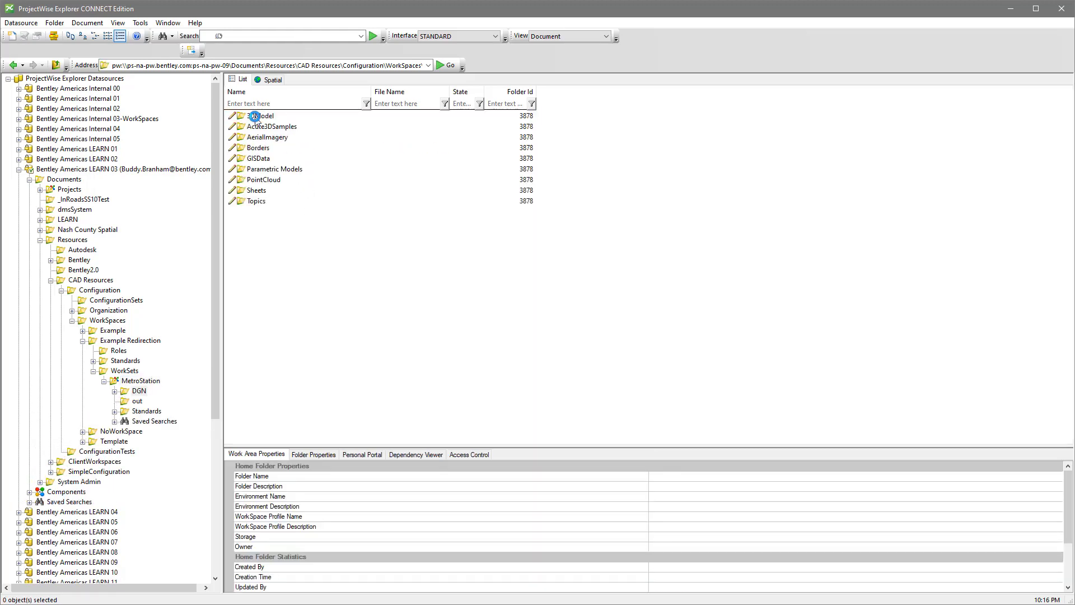
double_click(254, 116)
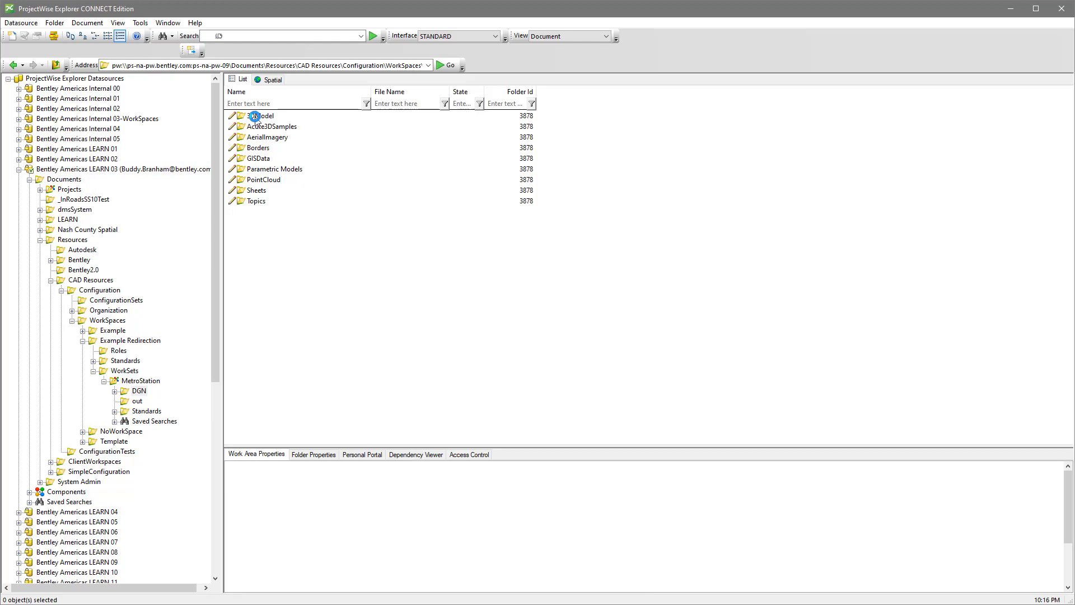
double_click(255, 116)
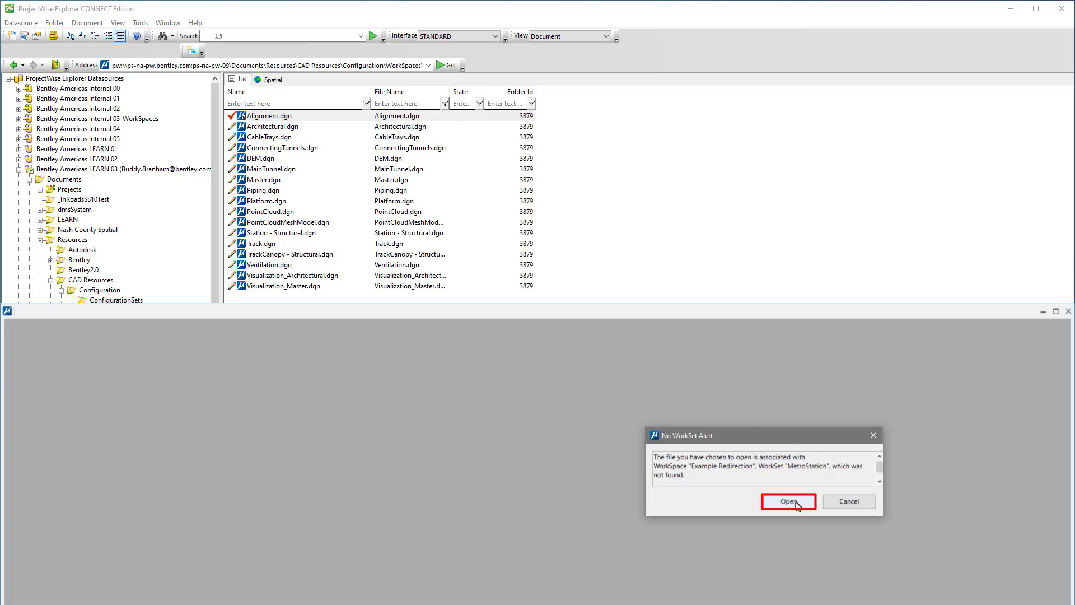
click(797, 503)
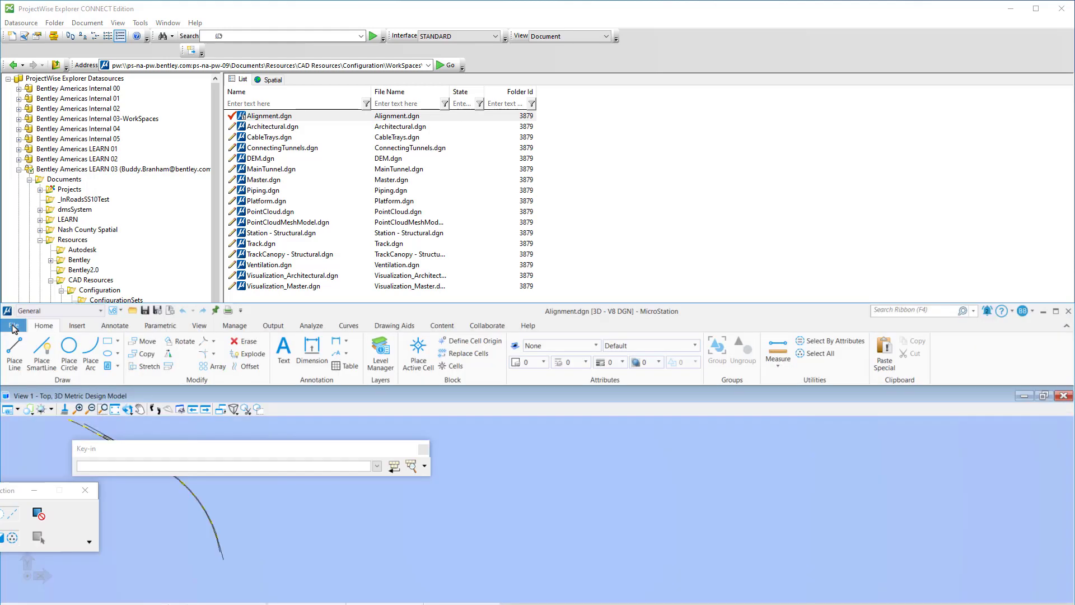
Open the configuration variables, widen the name column, filter names by "configuration" and check the expansion of _USTN_CONFIGURATION
click(12, 325)
click(33, 566)
click(162, 432)
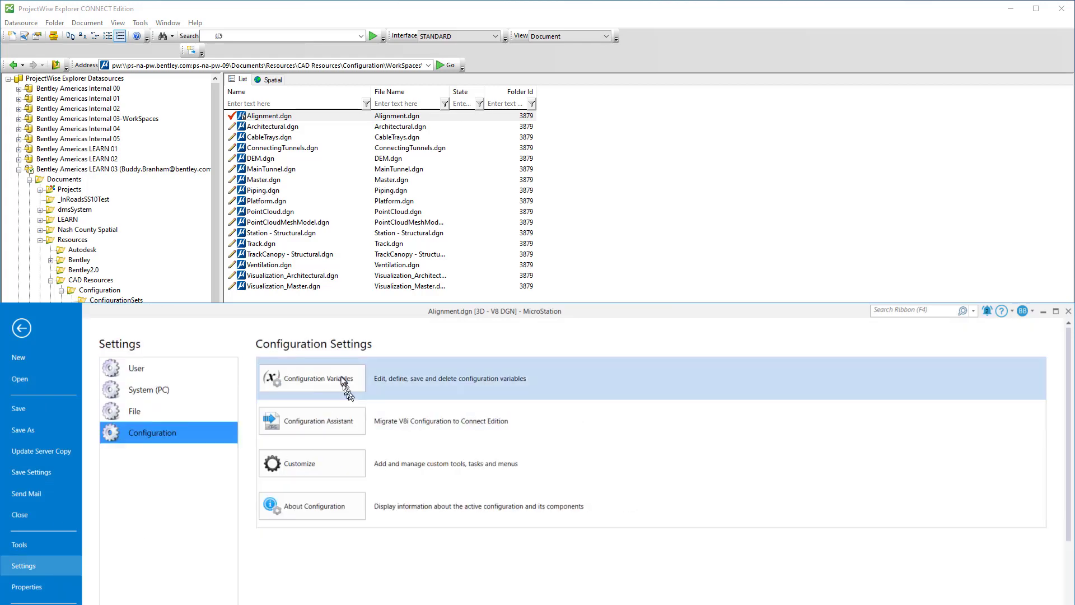
click(344, 384)
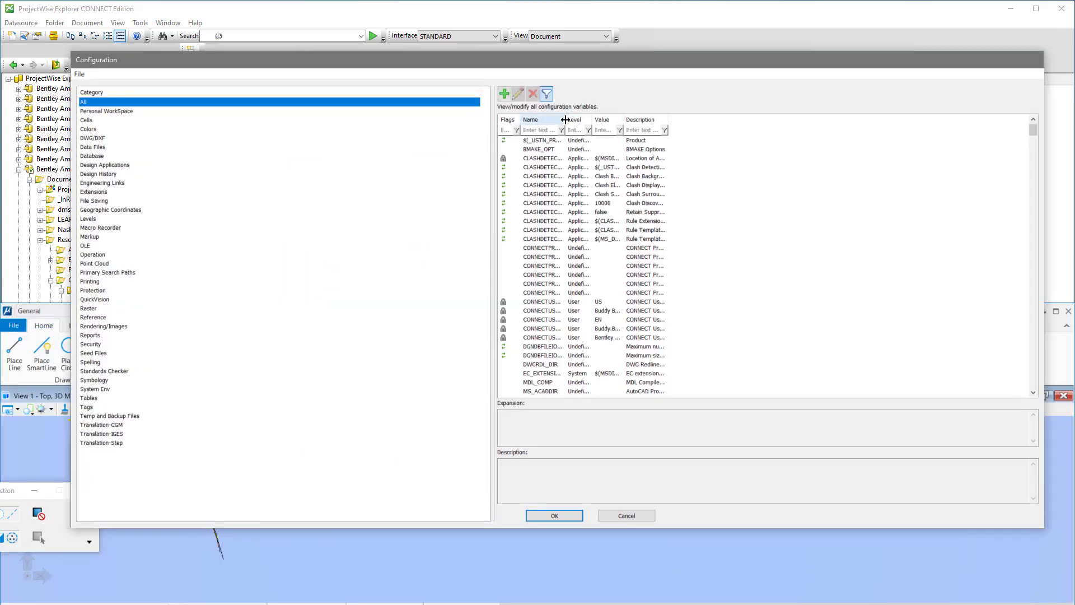
drag(566, 119, 662, 119)
click(630, 130)
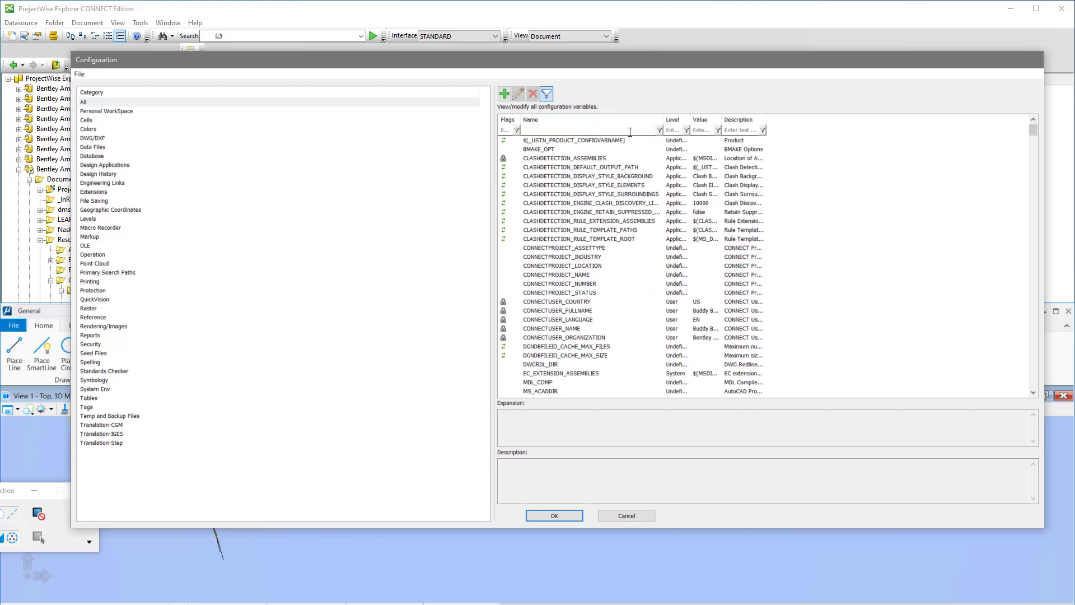
text(configuration)
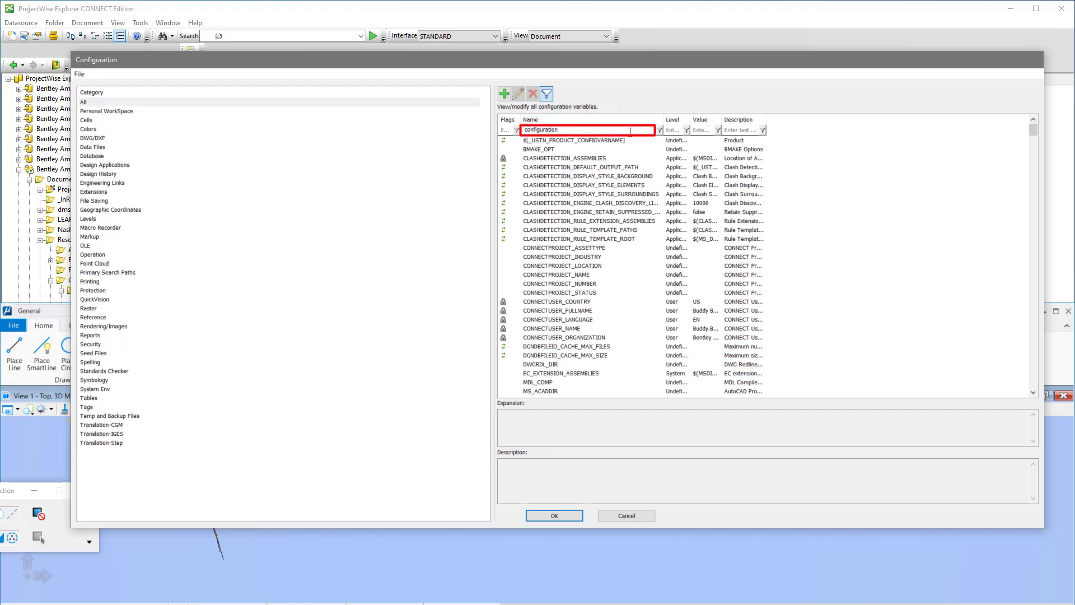
key(Return)
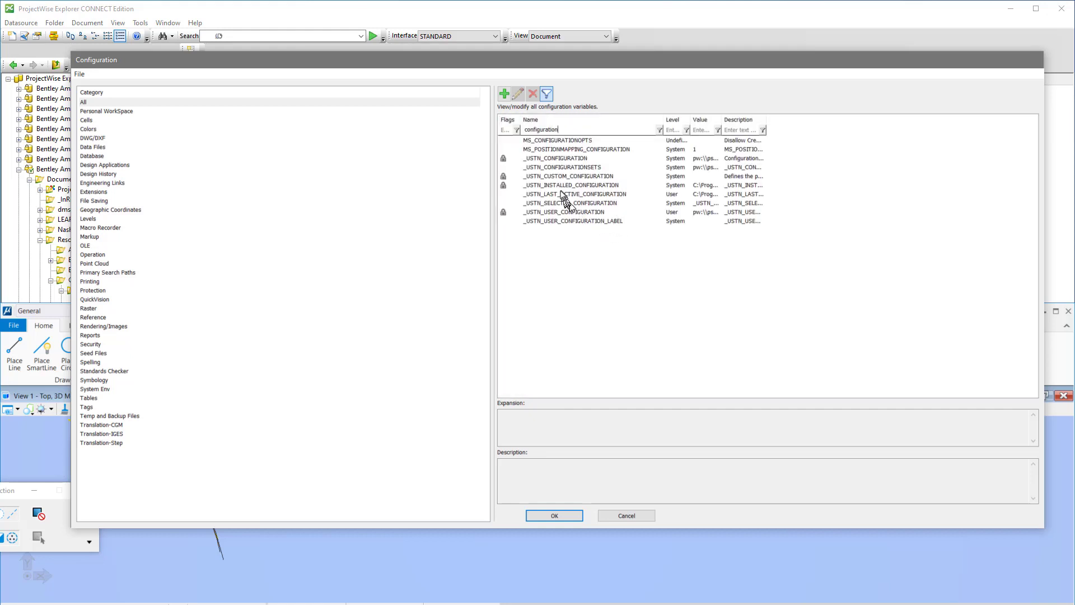
click(554, 158)
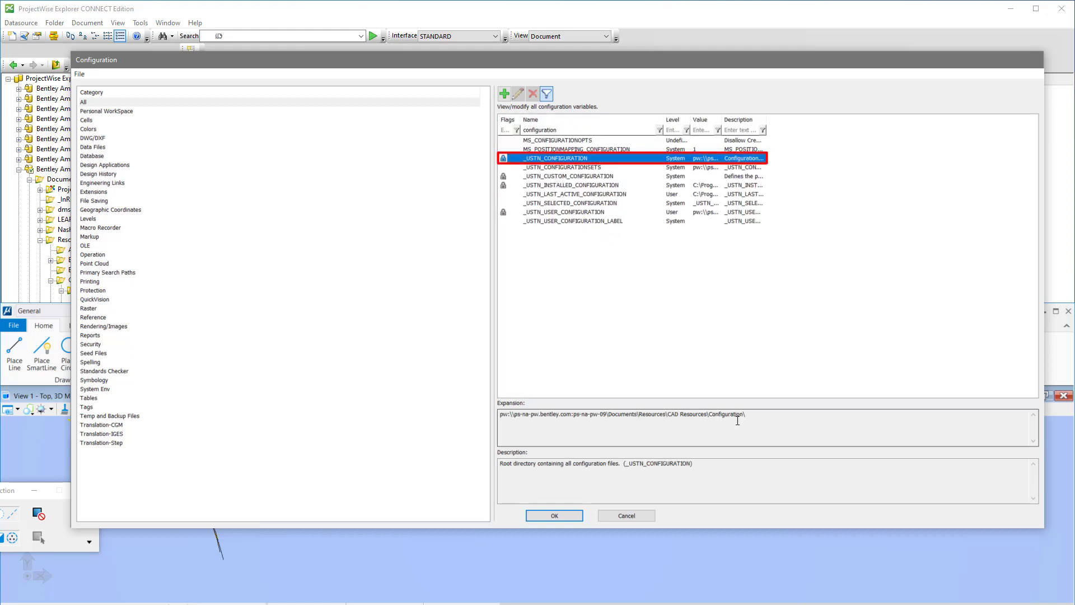
Filter the variable names by "workspace" and examine _USTN_WORKSPACESROOT, _USTN_WORKSPACENAME, _USTN_WORKSPACECFG and _USTN_WORKSPACESLIST
double_click(575, 129)
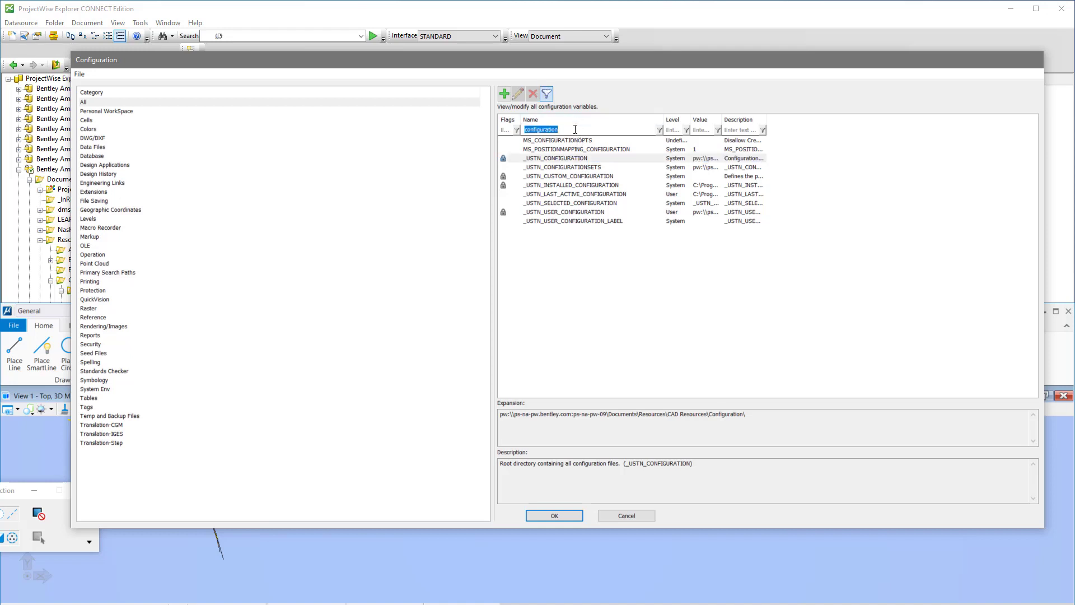
text(workspace)
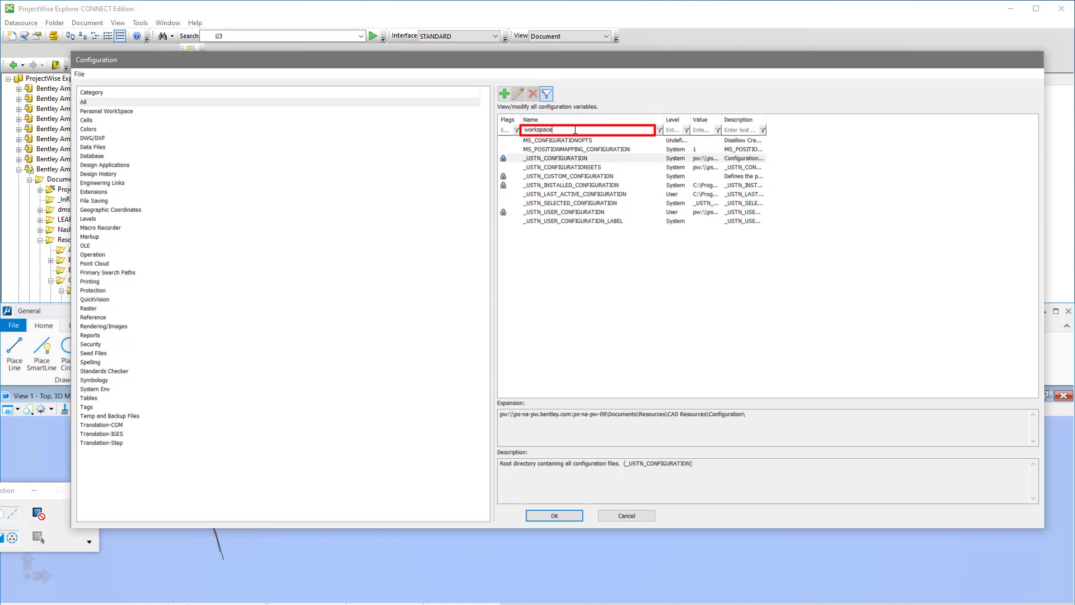
key(Return)
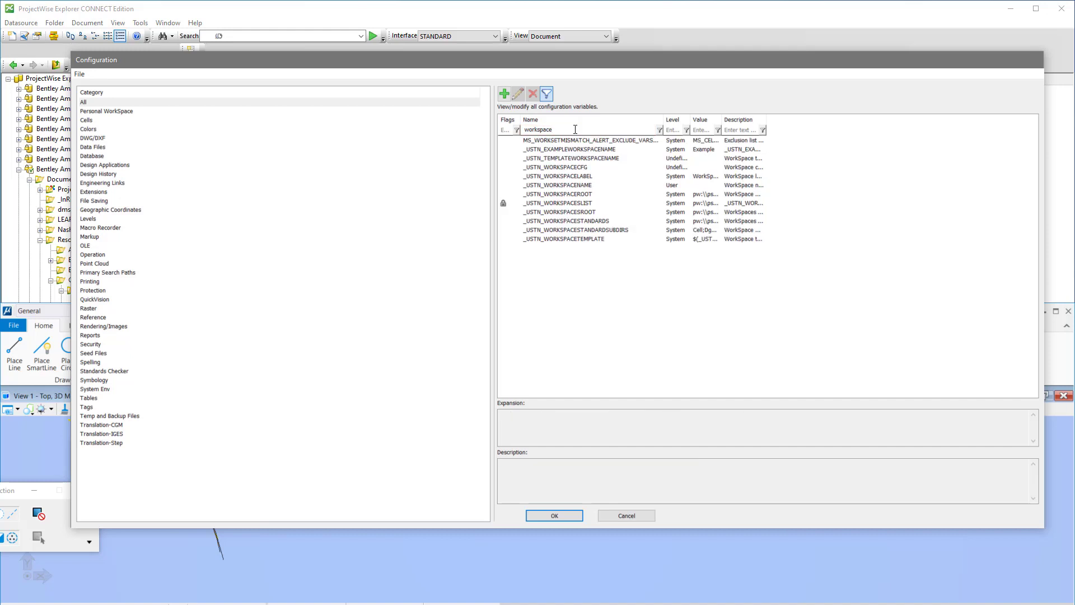
click(577, 215)
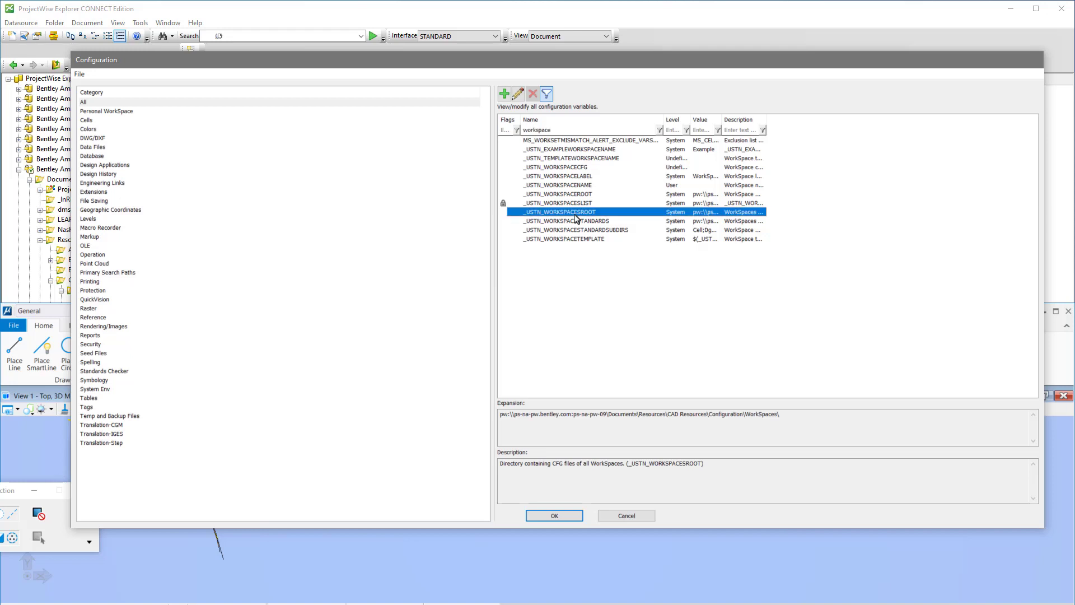
click(575, 187)
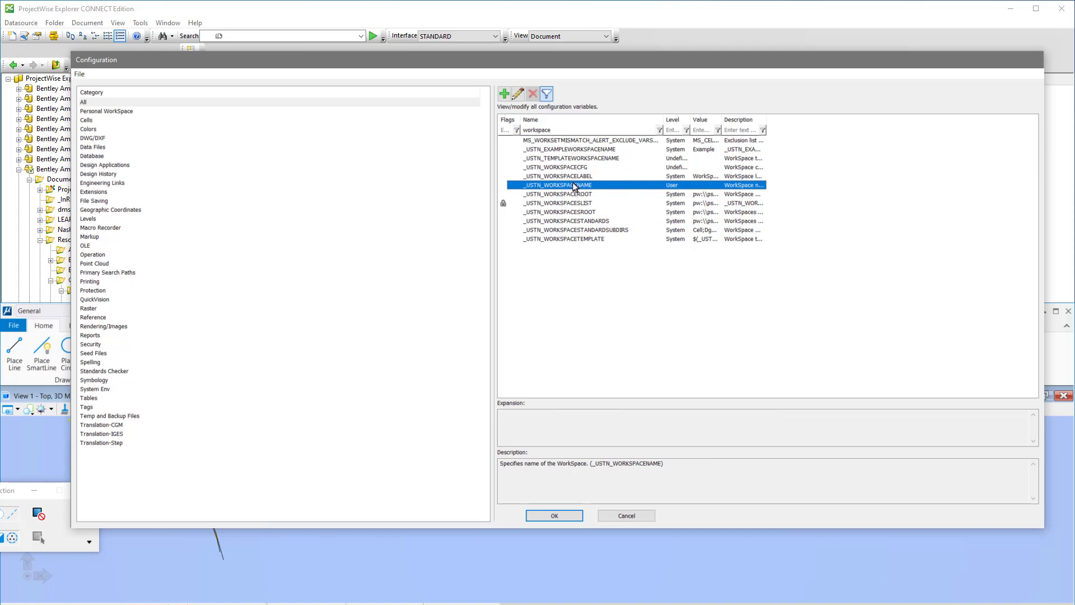
click(573, 168)
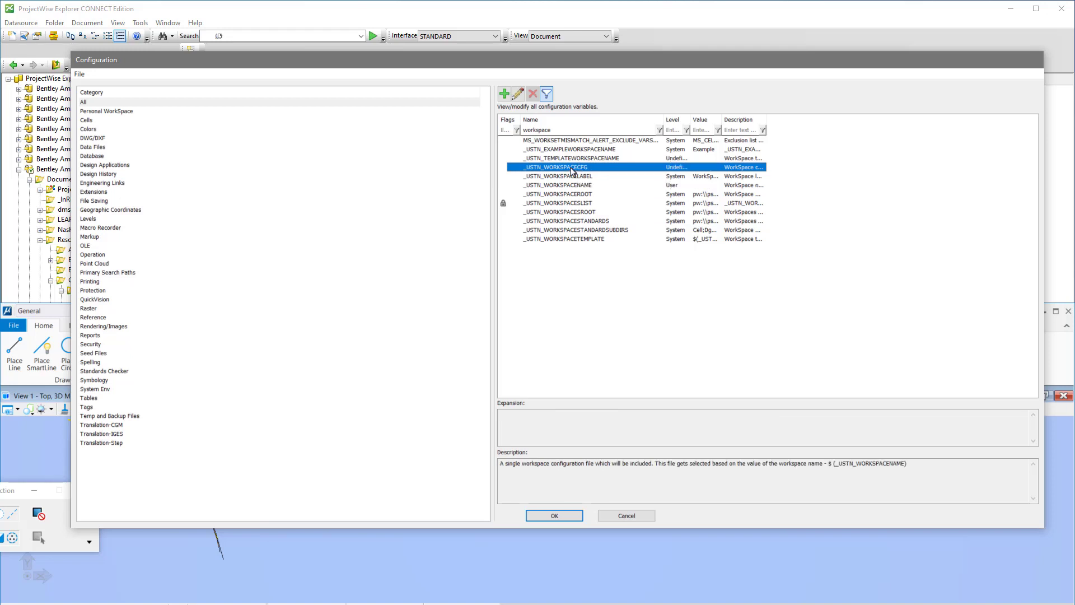
click(582, 204)
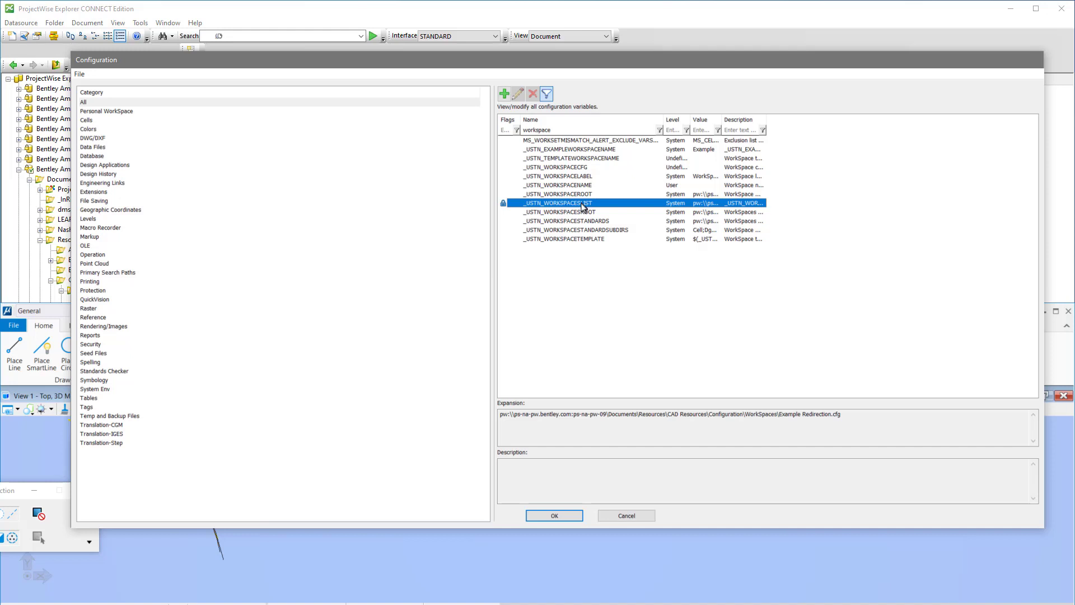
Filter the variable names by "workset", examine _USTN_WORKSETSROOT, _USTN_WORKSETNAME, _USTN_WORKSETCFG and _USTN_WORKSETSLIST, and exit MicroStation without changing any variables
double_click(562, 130)
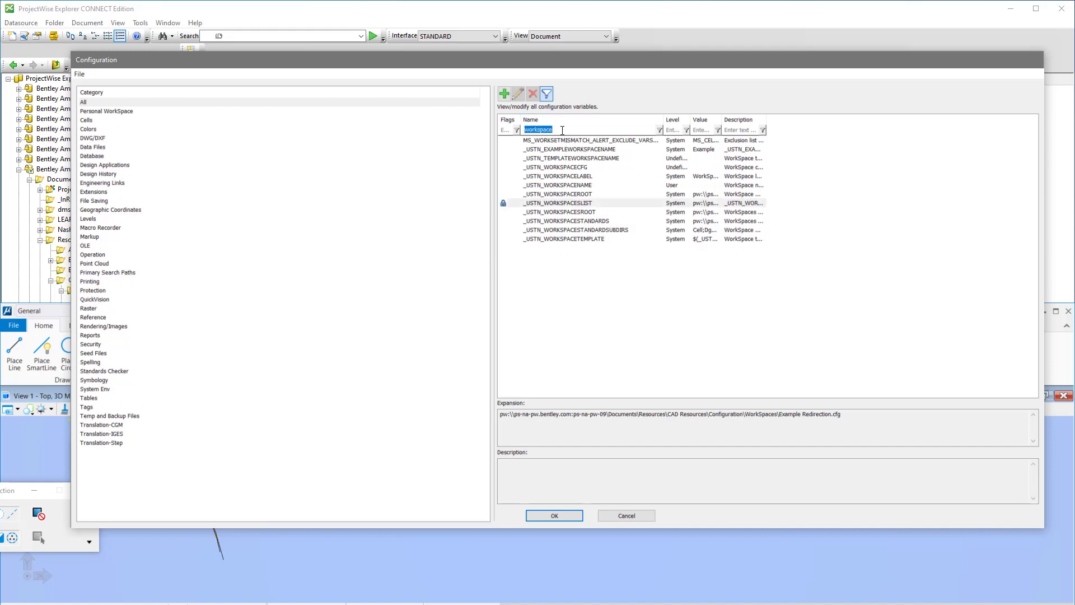
text(w)
key(Return)
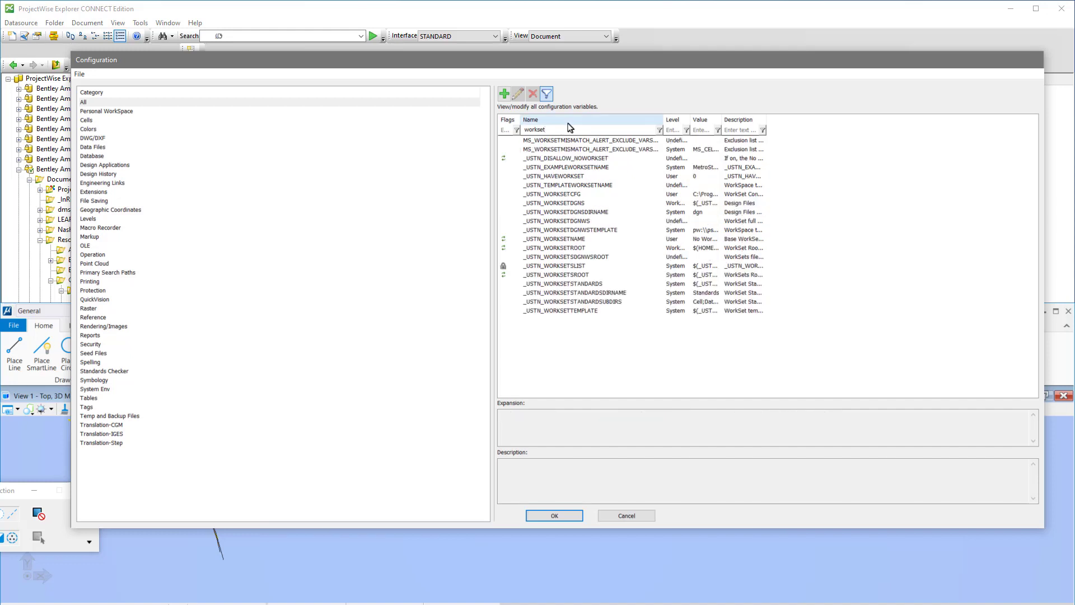
click(570, 274)
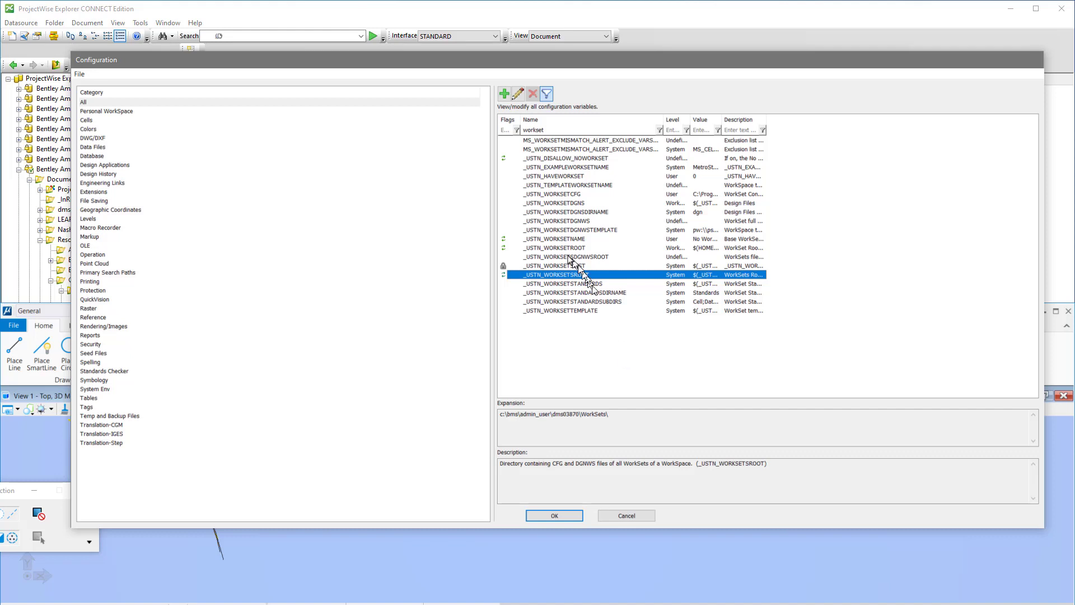
click(556, 240)
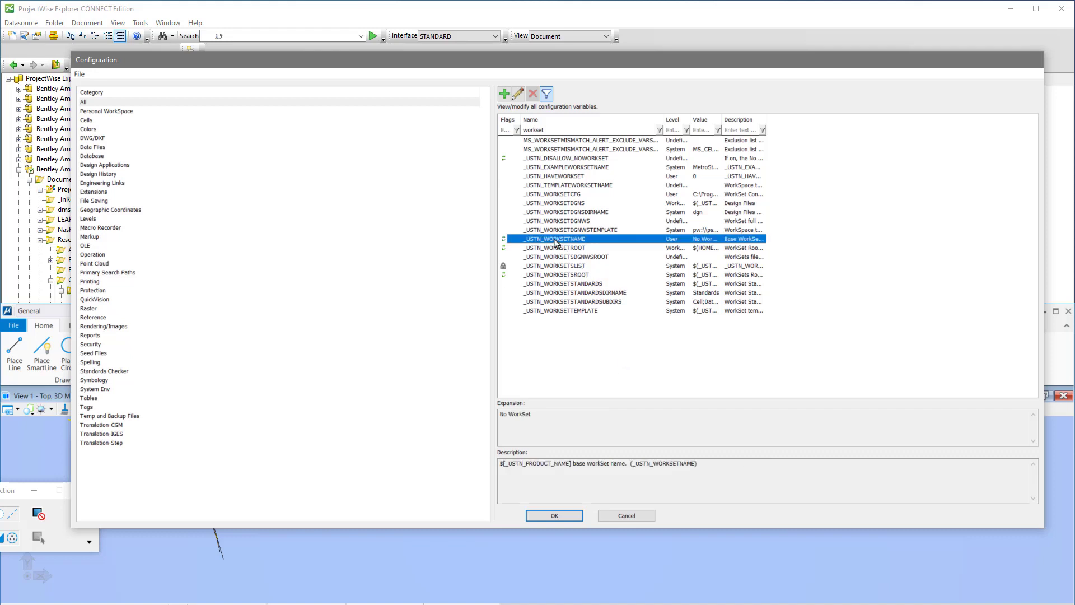
click(563, 196)
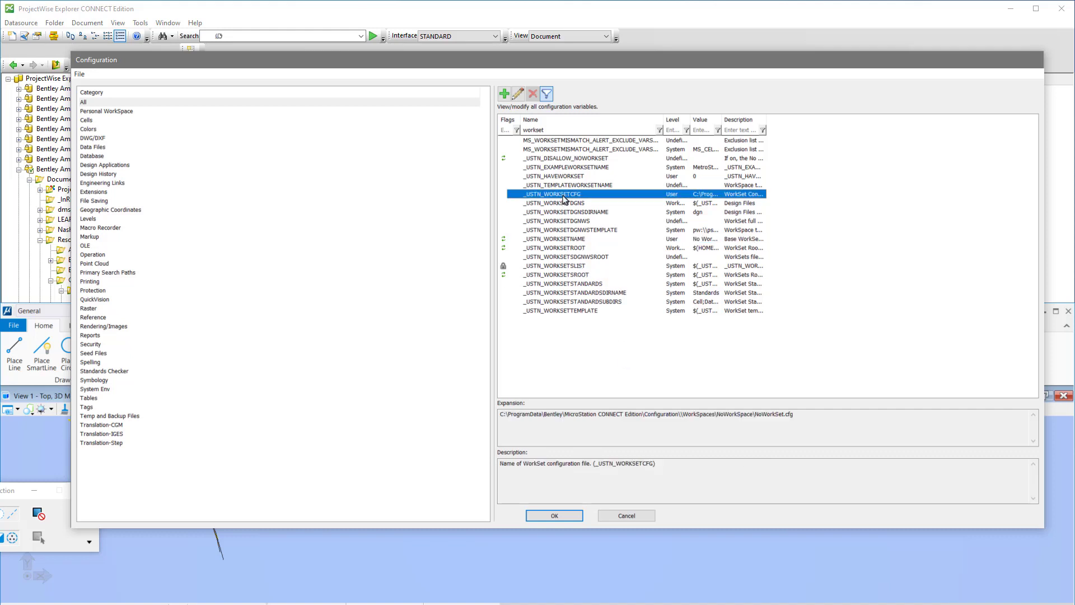
click(571, 267)
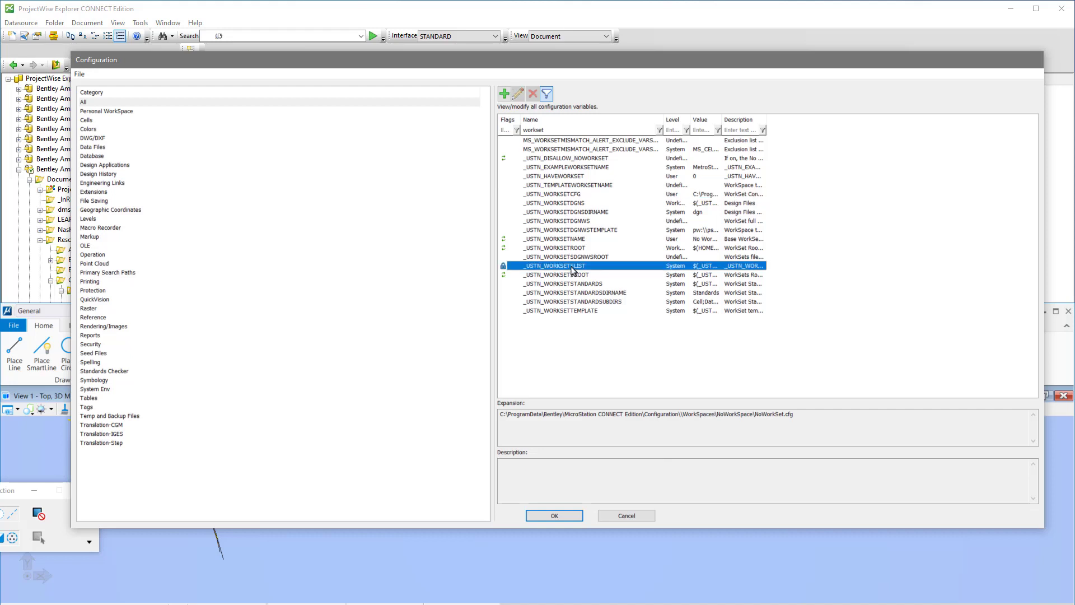
click(640, 515)
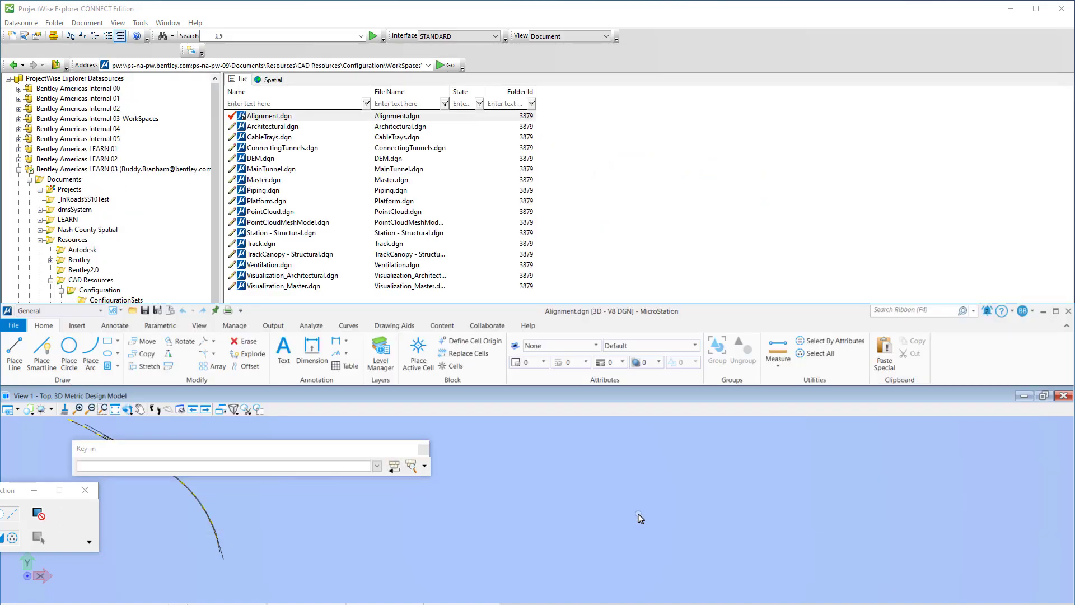
click(1068, 312)
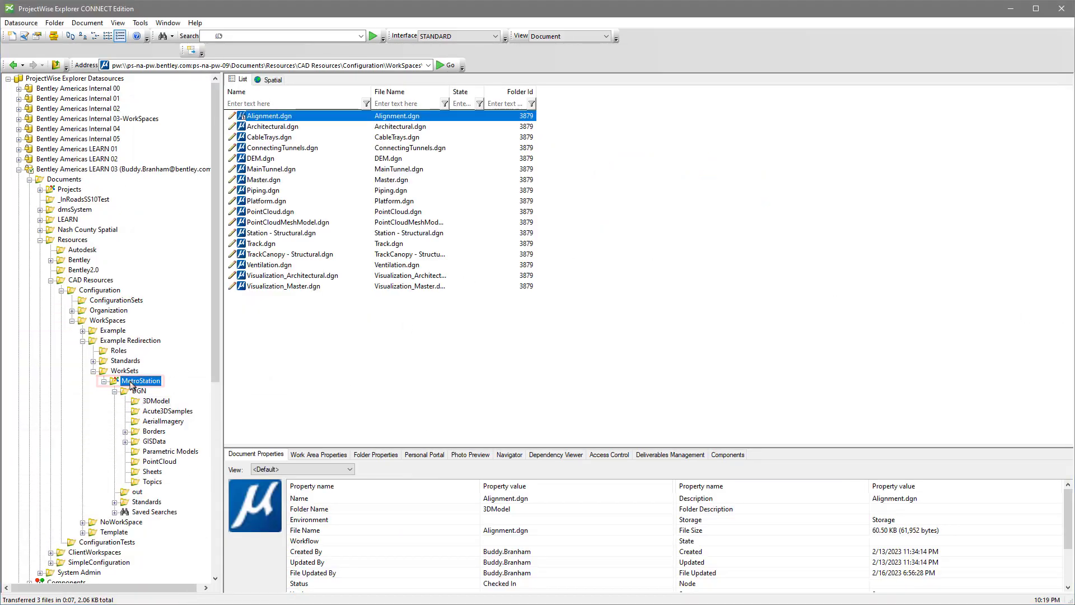
Add the Configuration Validation block at the Predefined level of the MetroStation work area's WorkSpace properties and apply the change
right_click(134, 381)
click(166, 375)
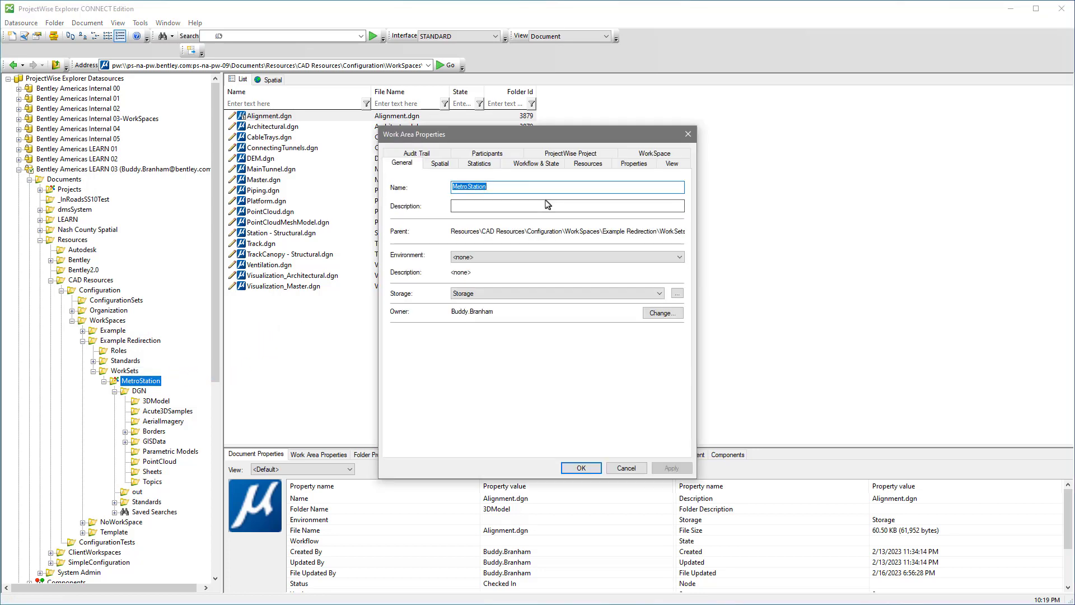
click(653, 158)
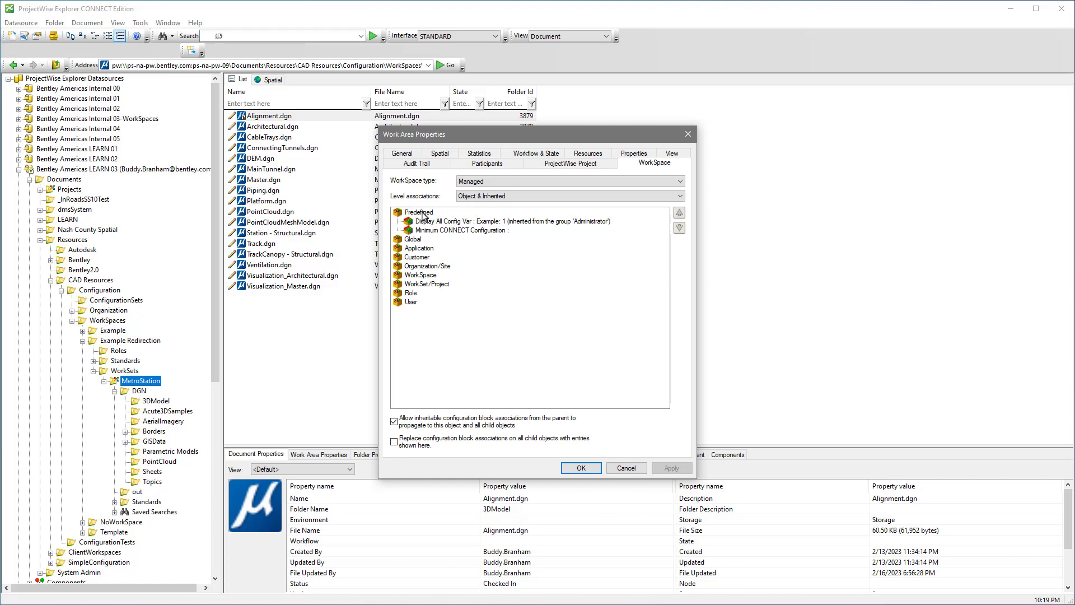
double_click(420, 212)
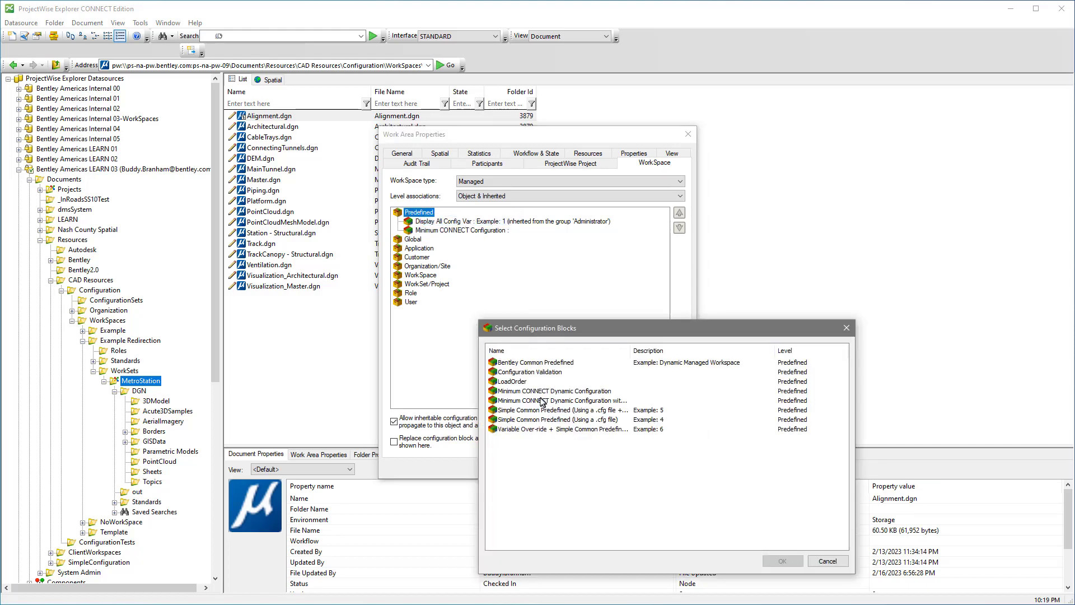
click(532, 372)
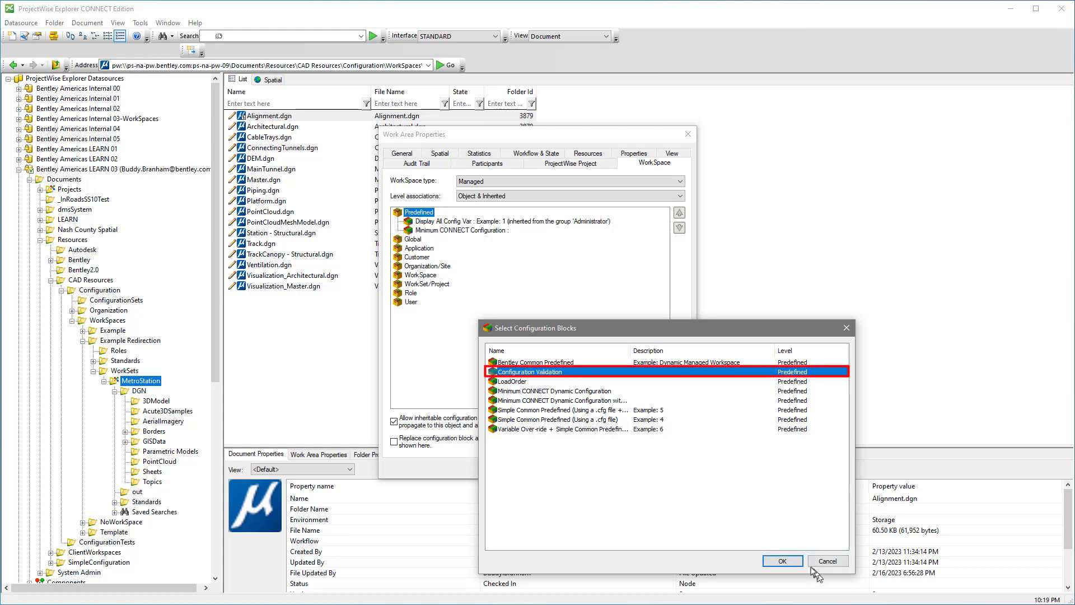
click(787, 560)
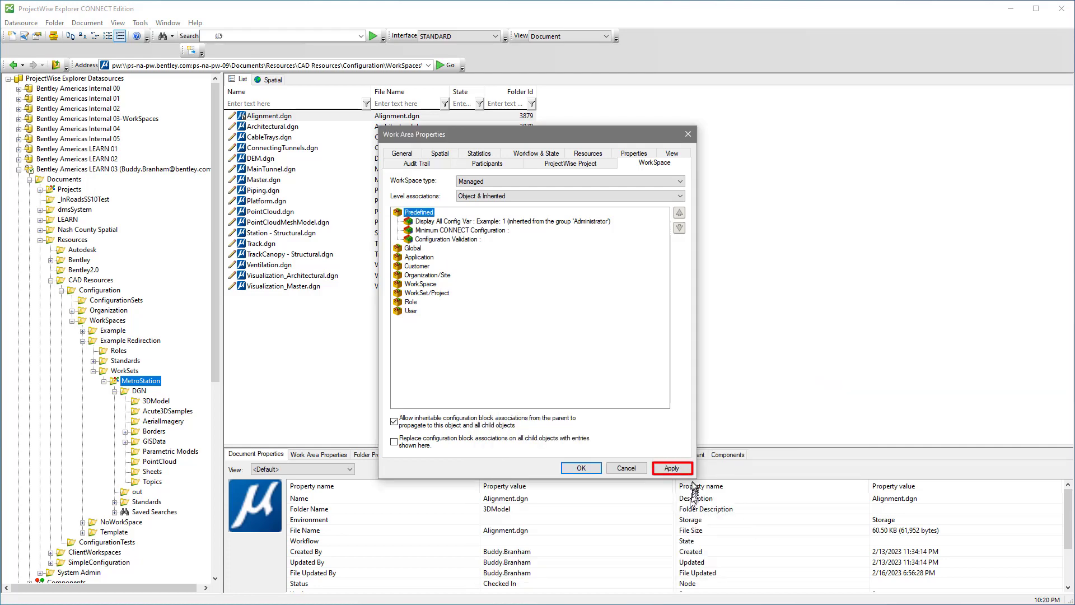
click(674, 469)
click(581, 468)
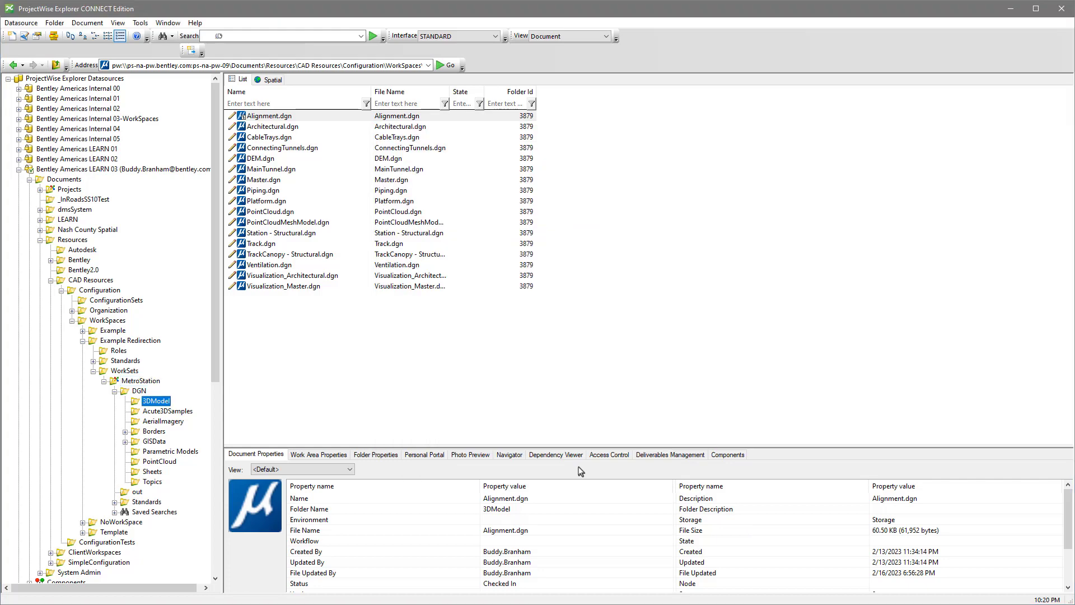
Open Alignment.dgn from the 3DModel folder in MicroStation and bring up its configuration variables
double_click(281, 118)
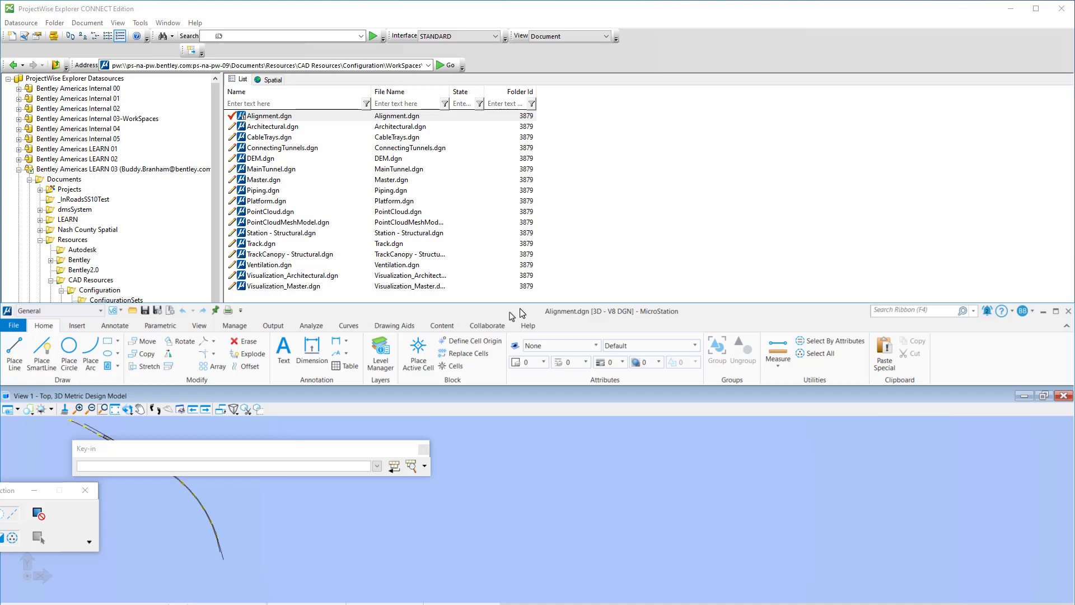
click(14, 327)
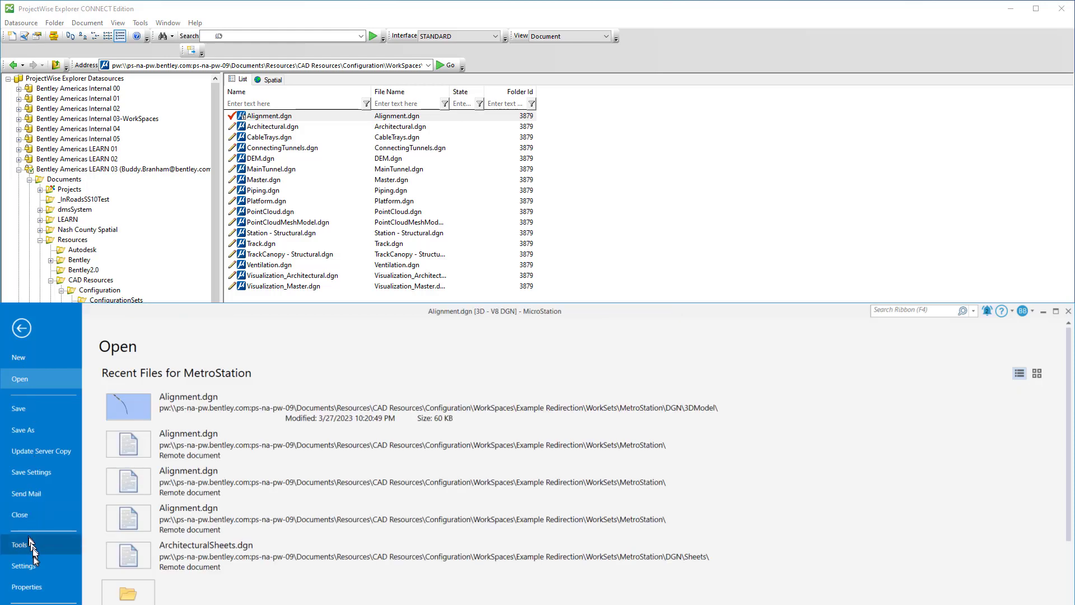
click(33, 566)
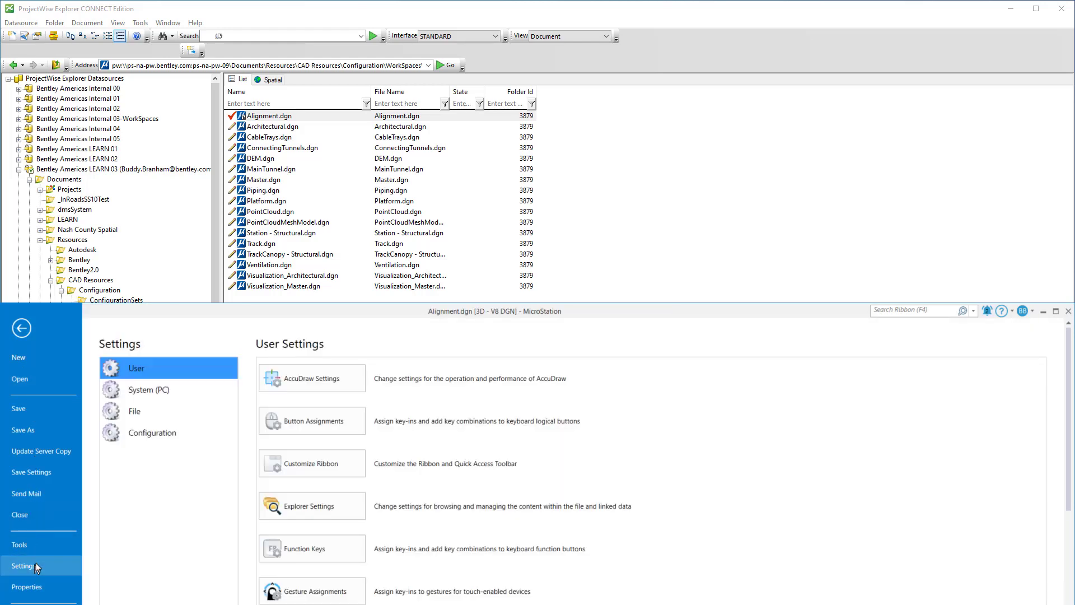
click(174, 440)
click(331, 381)
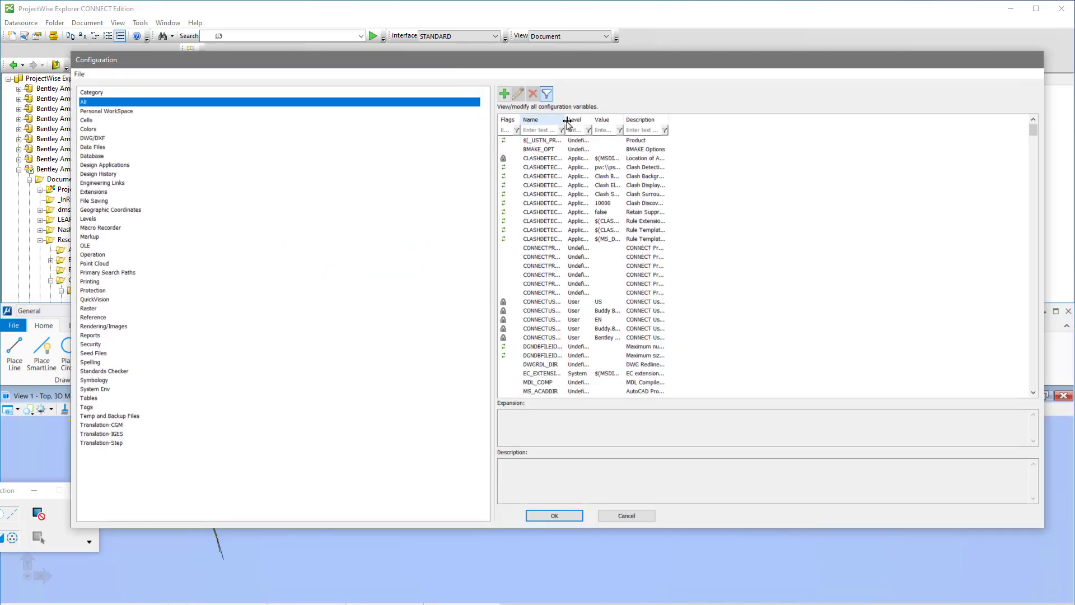
Widen the name column, filter variable names by "configuration" and check the expansion of _USTN_CONFIGURATION
drag(567, 120, 654, 128)
click(598, 132)
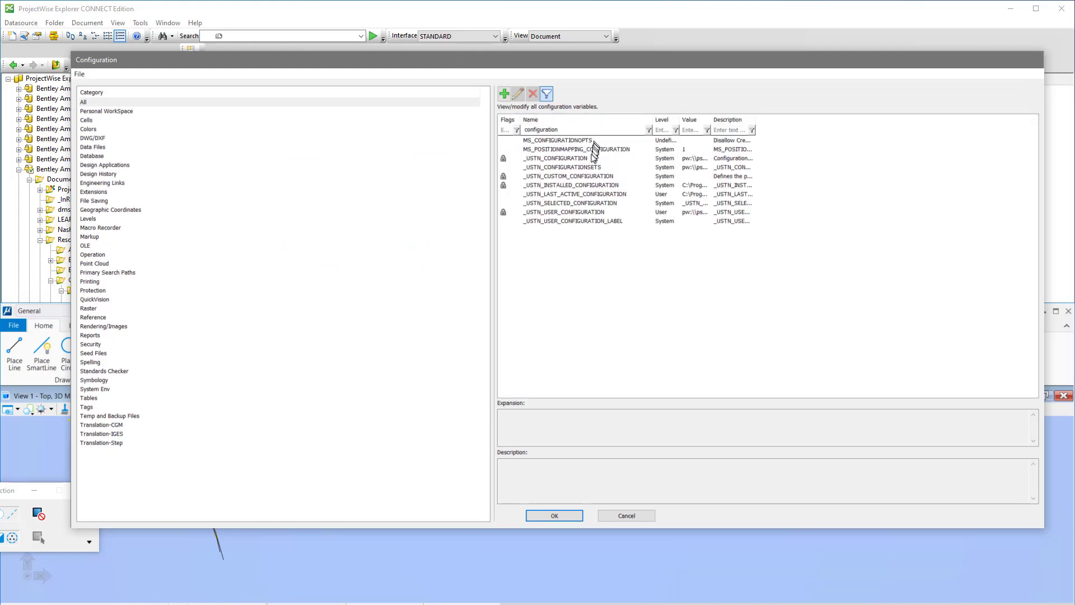
click(570, 159)
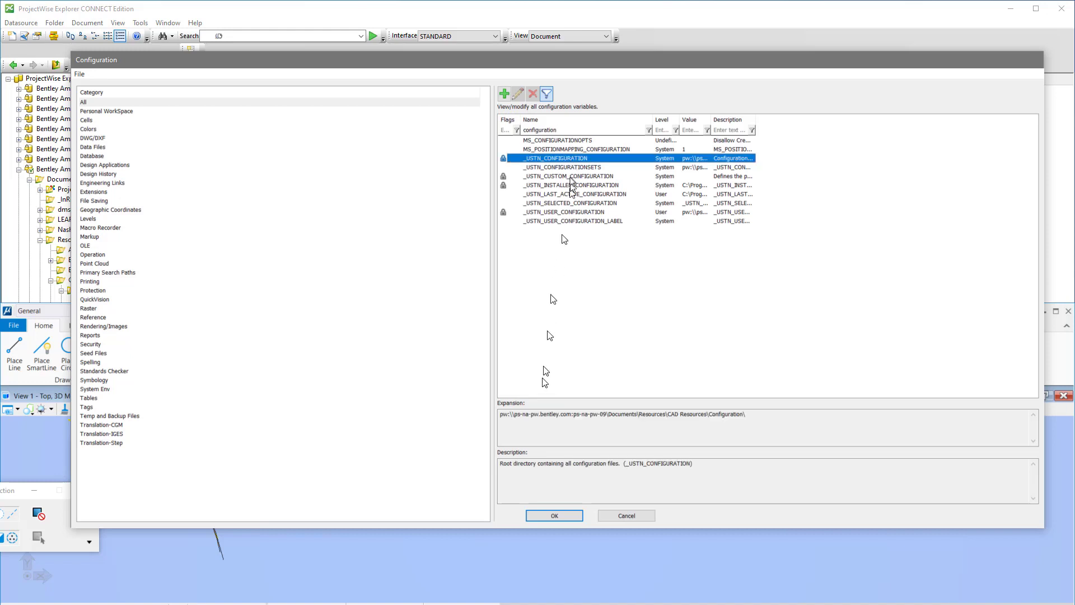
Filter variable names by "workspace" and examine _USTN_WORKSPACESROOT, _USTN_WORKSPACENAME, _USTN_WORKSPACEROOT, _USTN_WORKSPACECFG and _USTN_WORKSPACESLIST
double_click(567, 131)
text(wo)
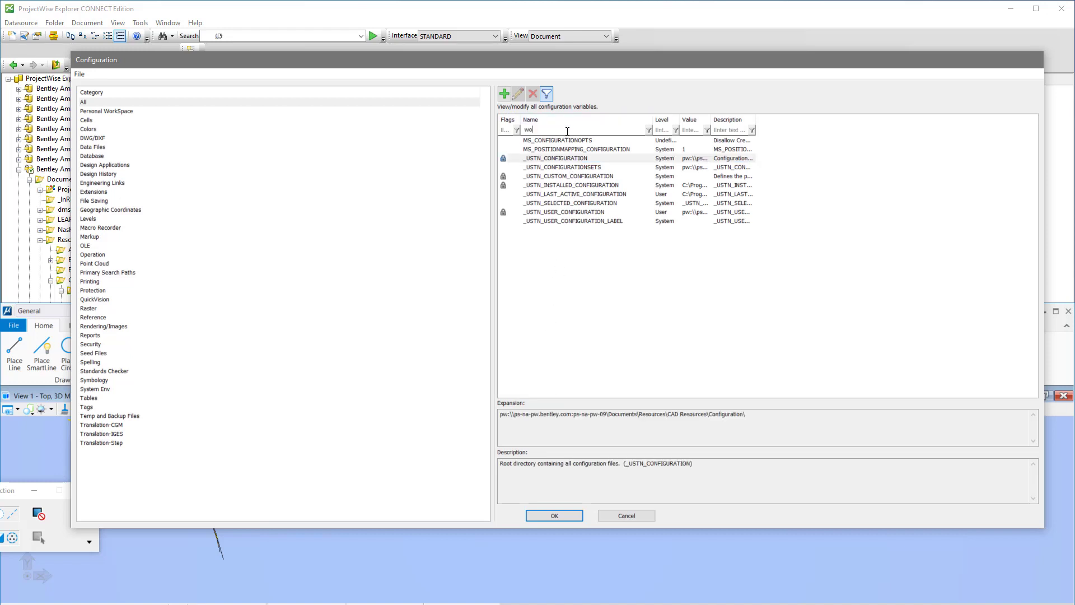
text(rkspace)
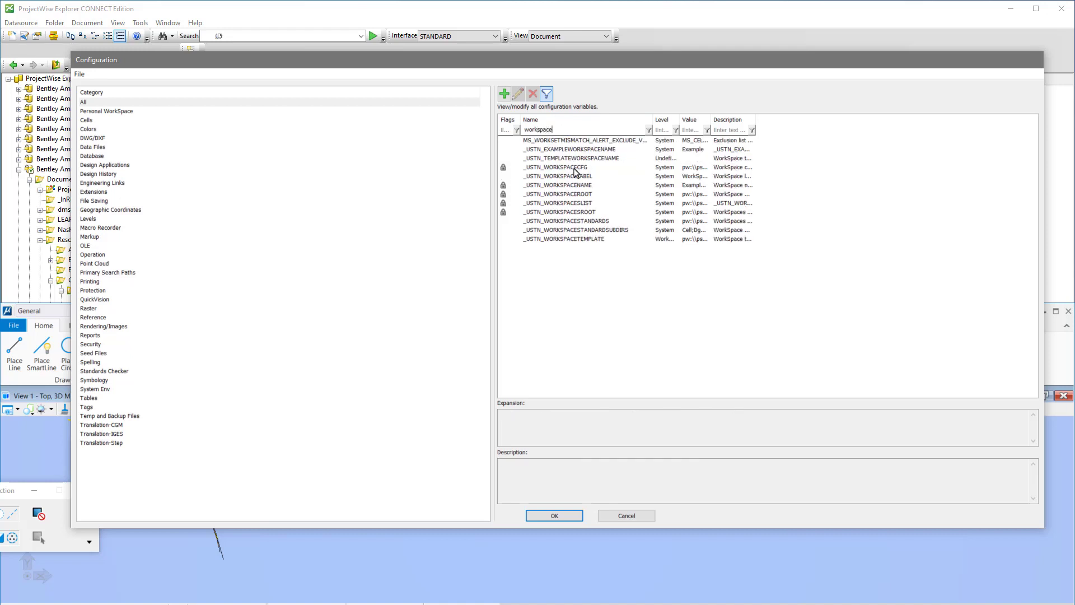
click(566, 213)
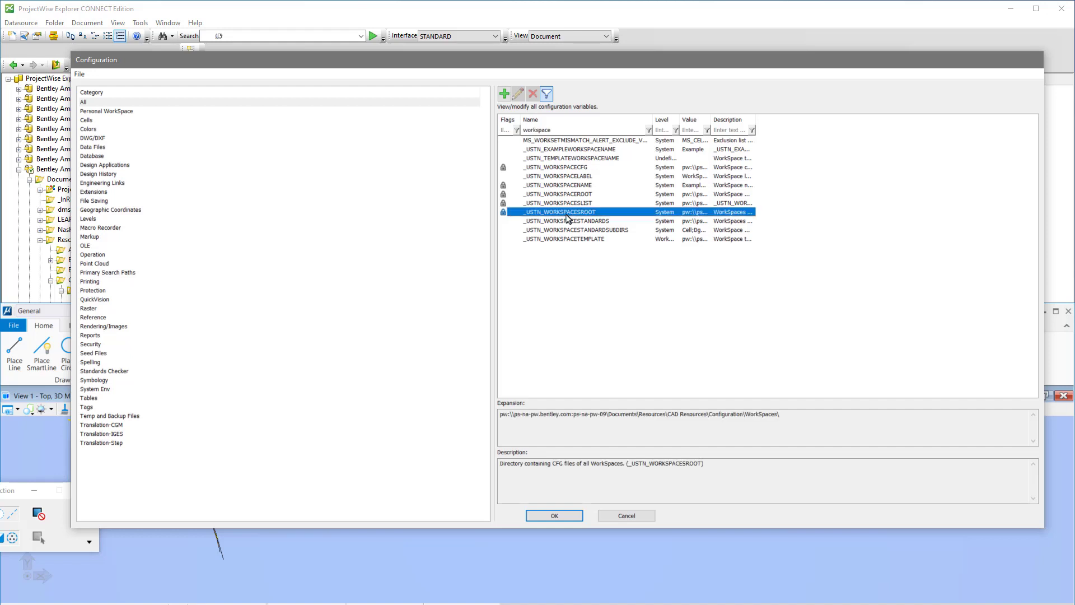
click(569, 186)
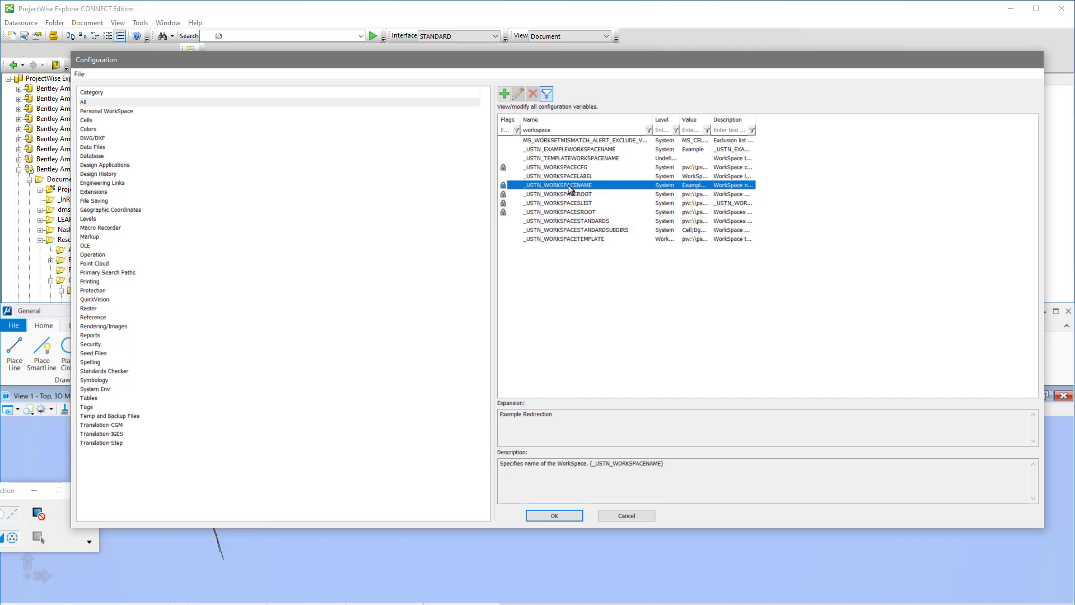
click(572, 196)
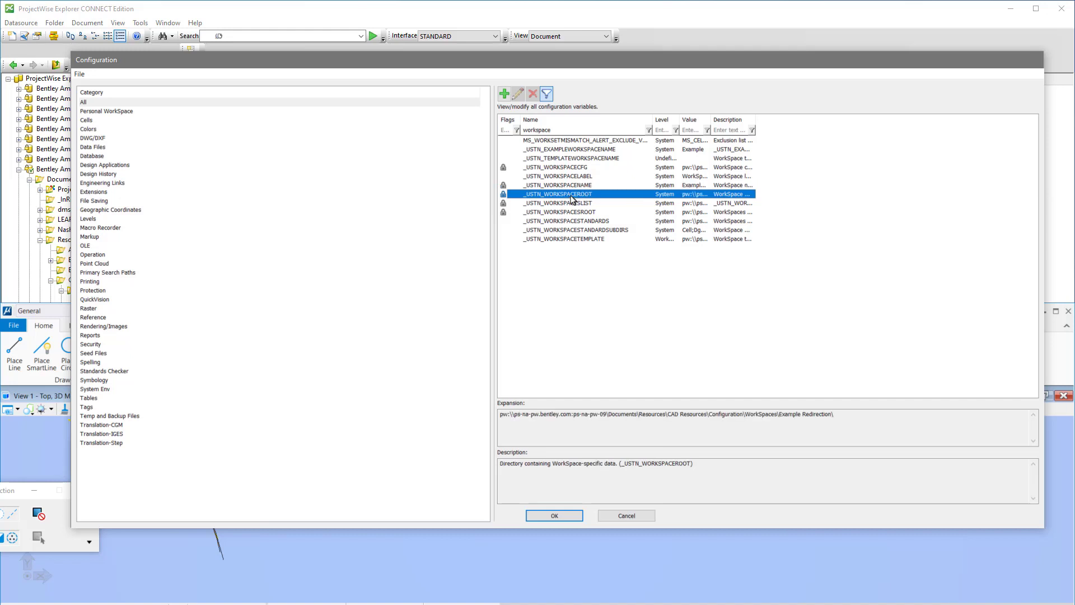
click(569, 168)
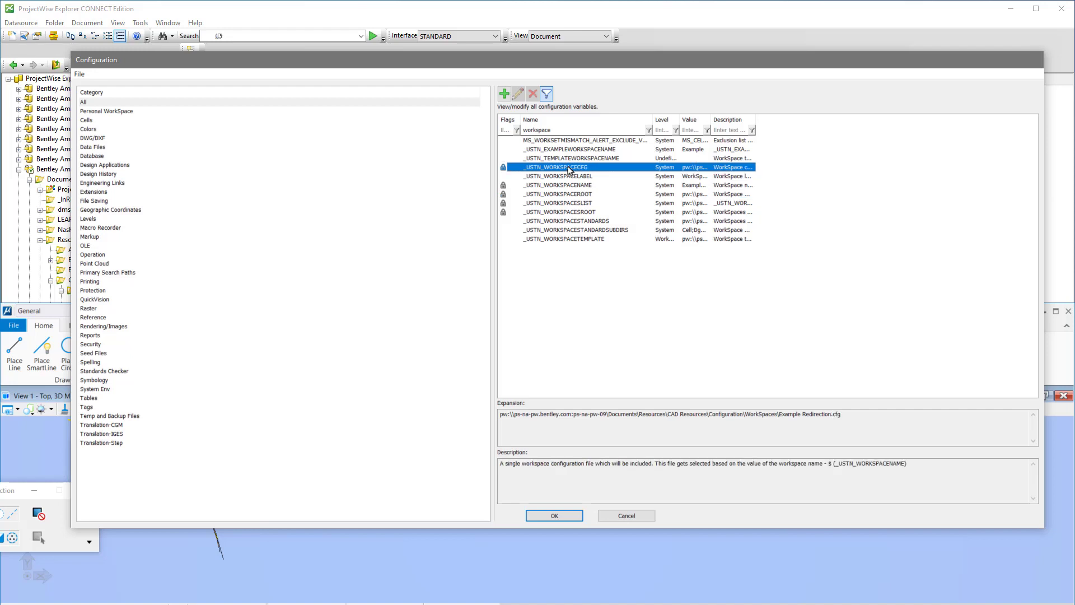
click(574, 205)
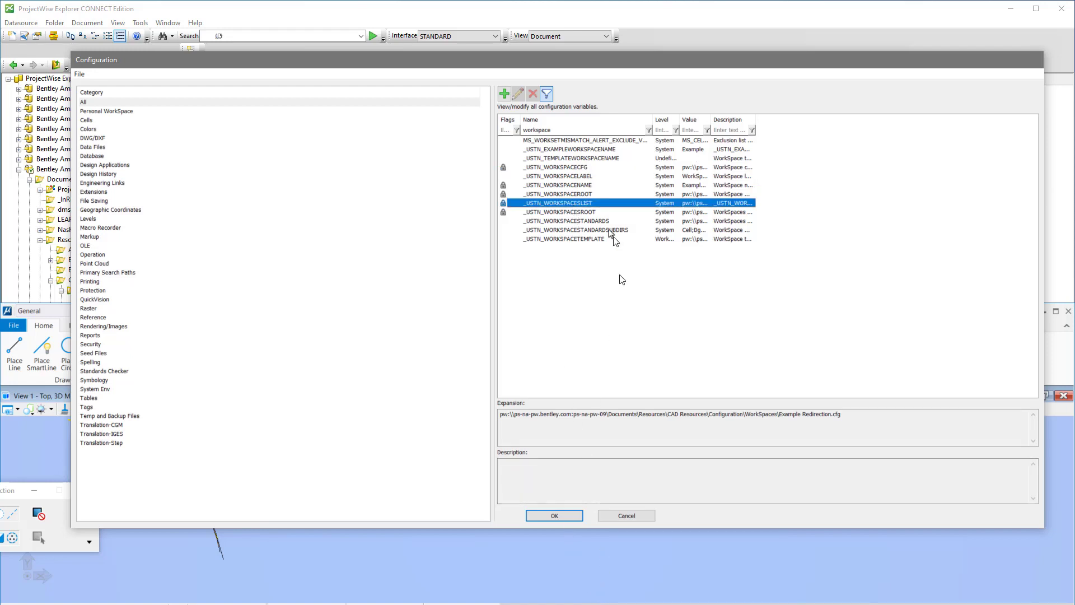
Filter variable names by "workset", examine _USTN_WORKSETSROOT, _USTN_WORKSETNAME, _USTN_WORKSETROOT, _USTN_WORKSETCFG and _USTN_WORKSETSLIST, and close the configuration variables
double_click(565, 129)
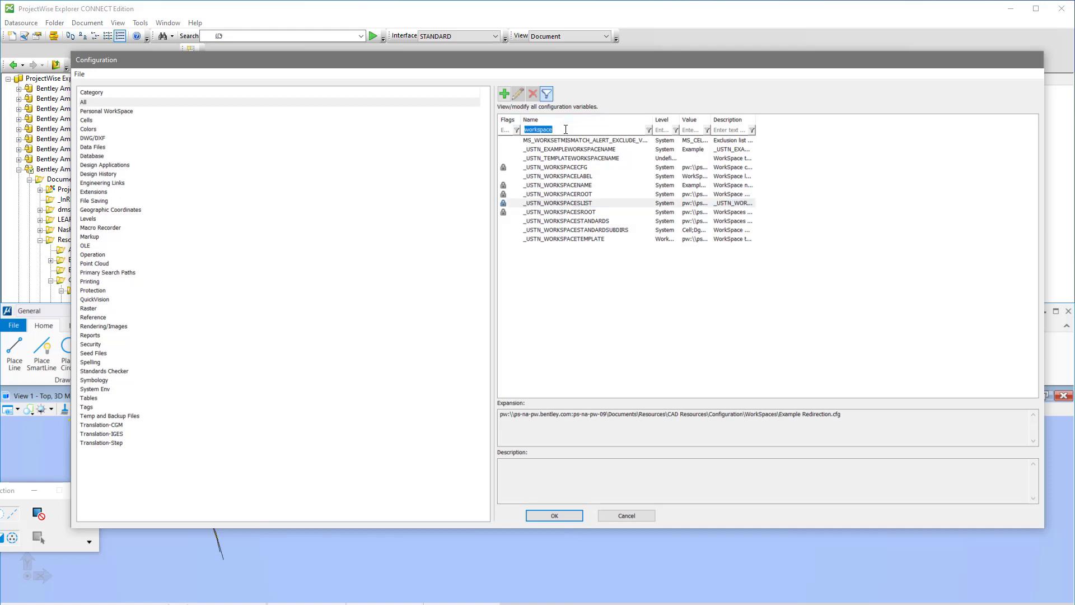
text(workset)
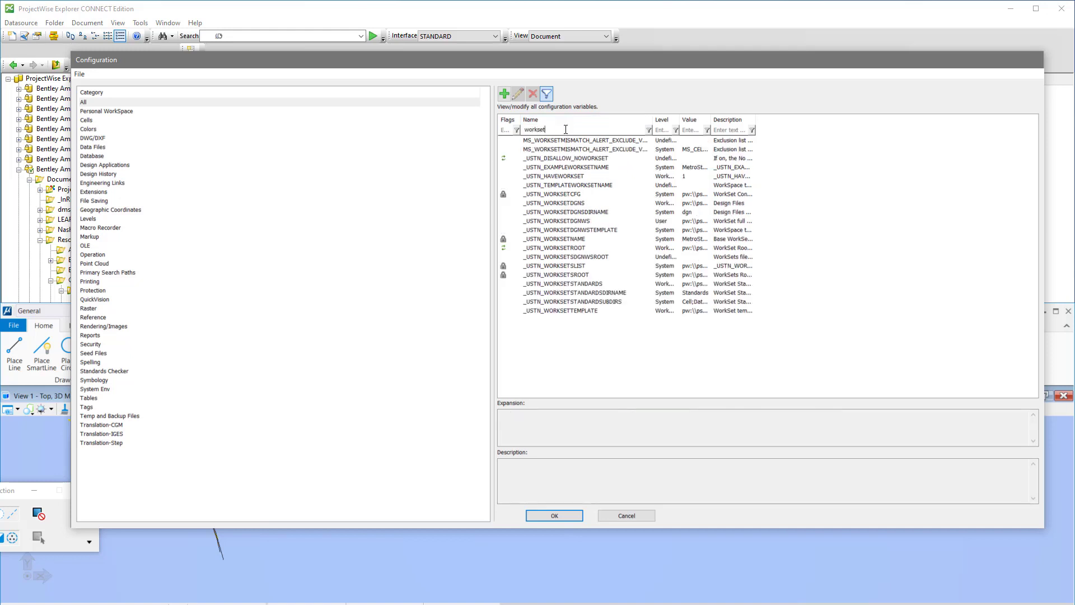
click(568, 277)
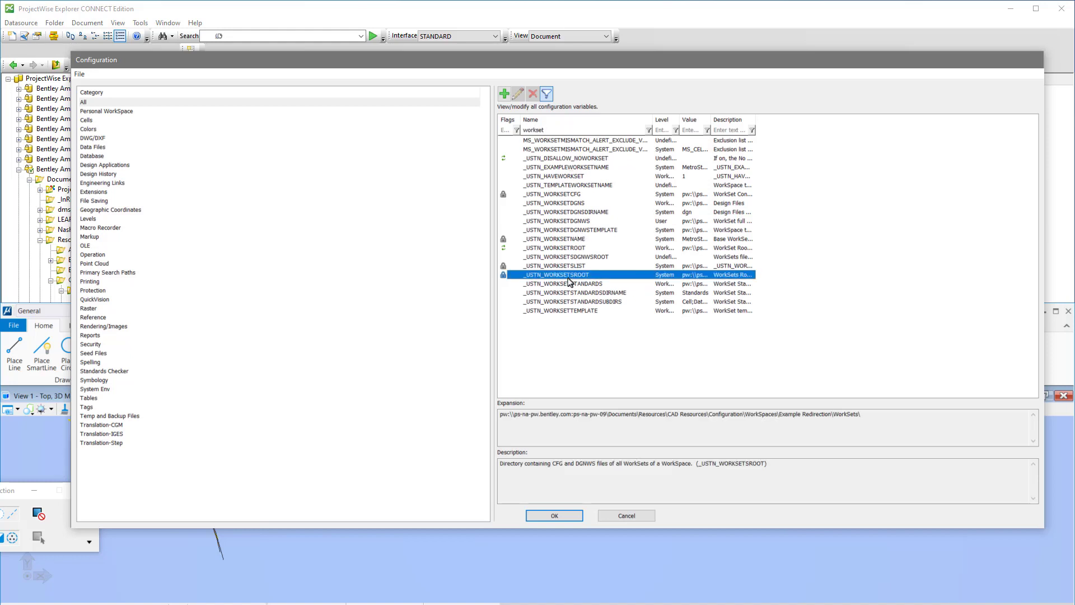
click(565, 241)
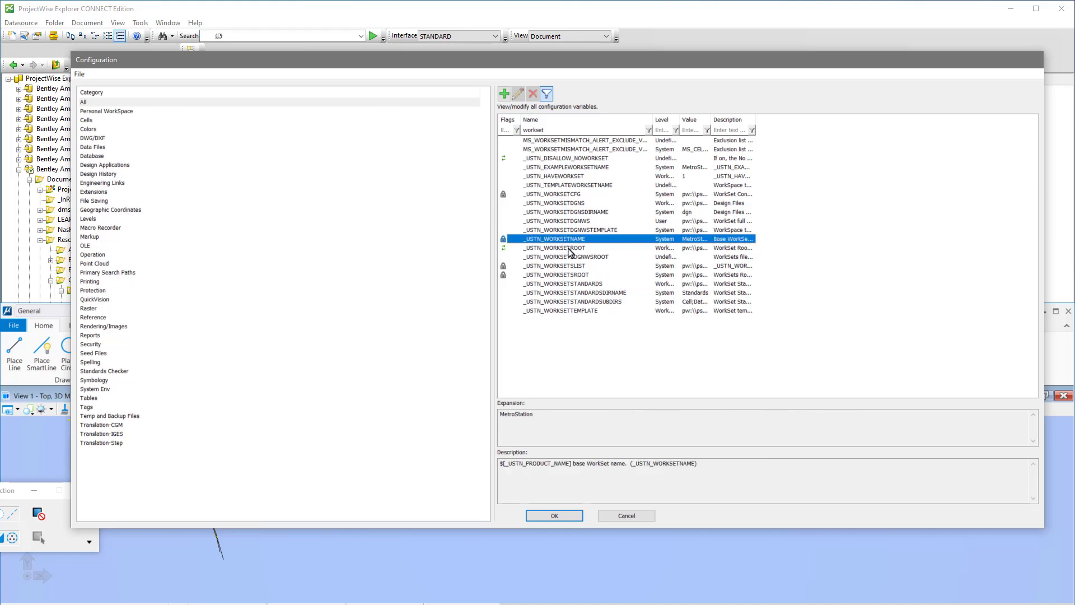
click(570, 250)
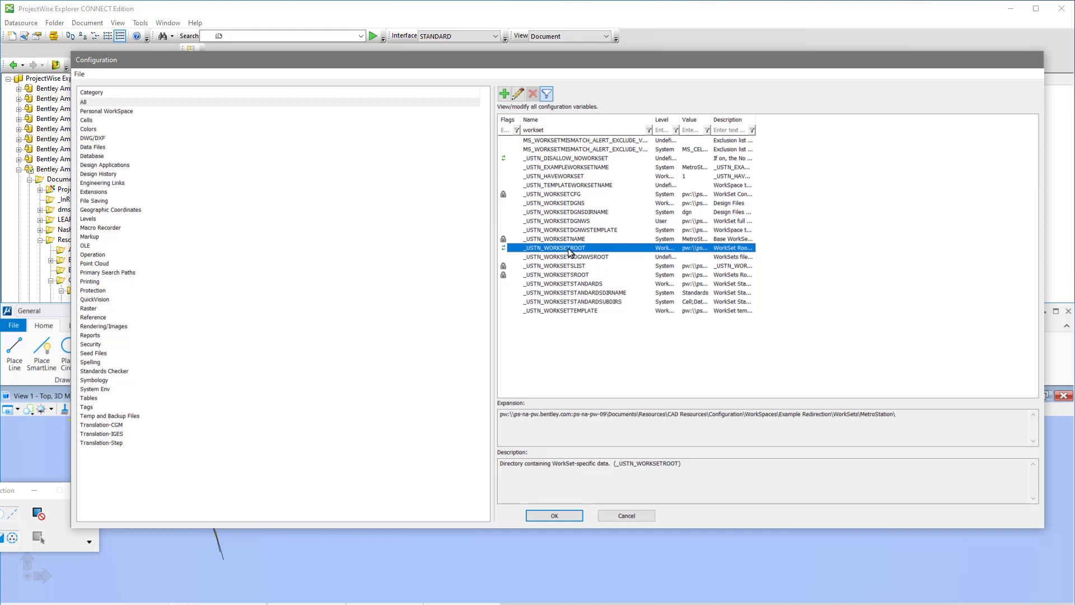
click(571, 194)
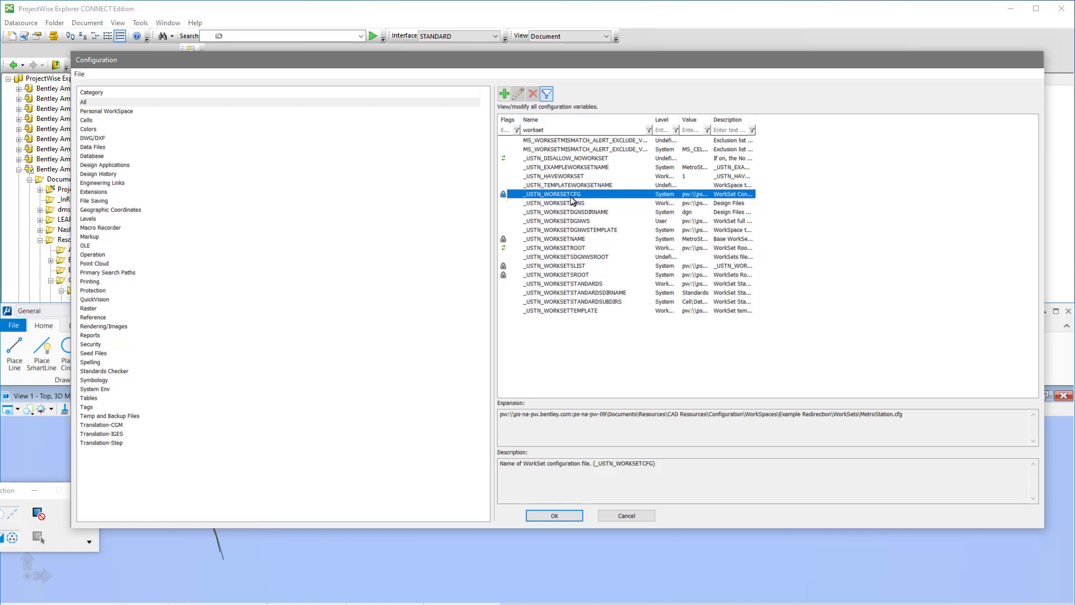
click(571, 266)
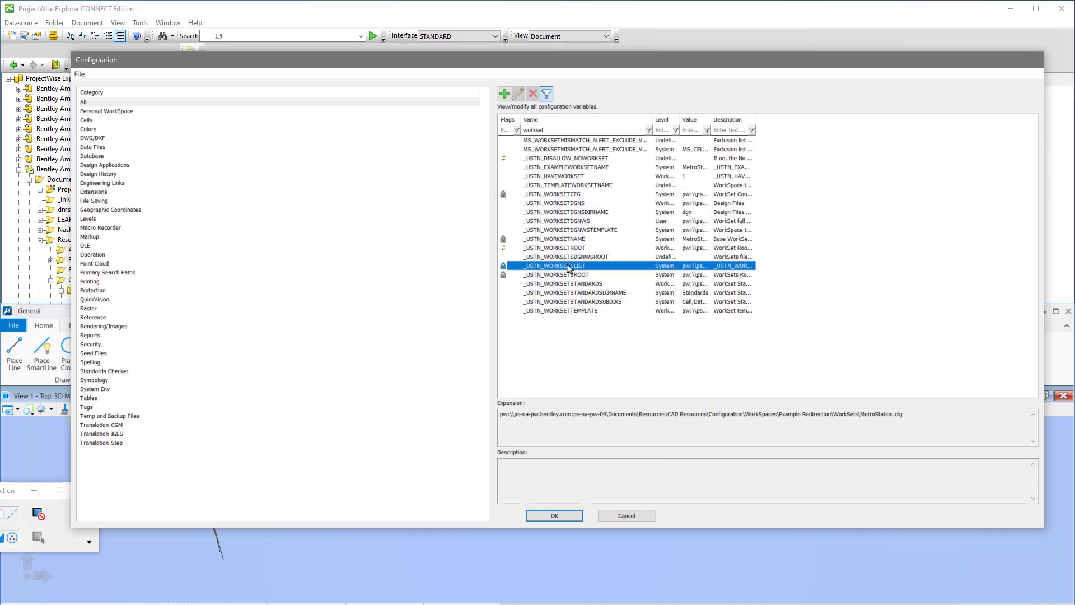
click(569, 515)
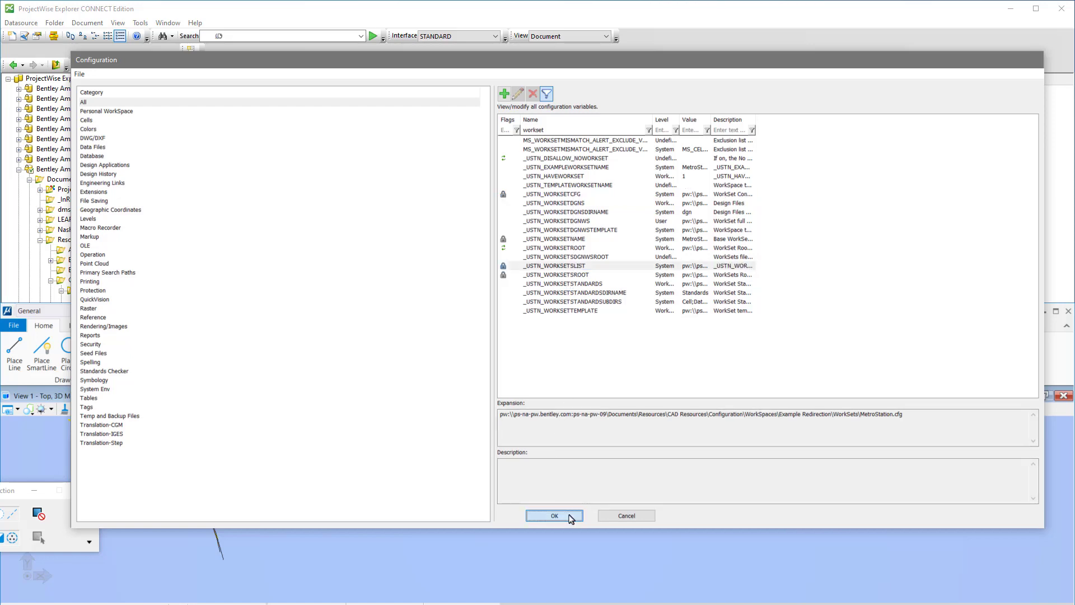